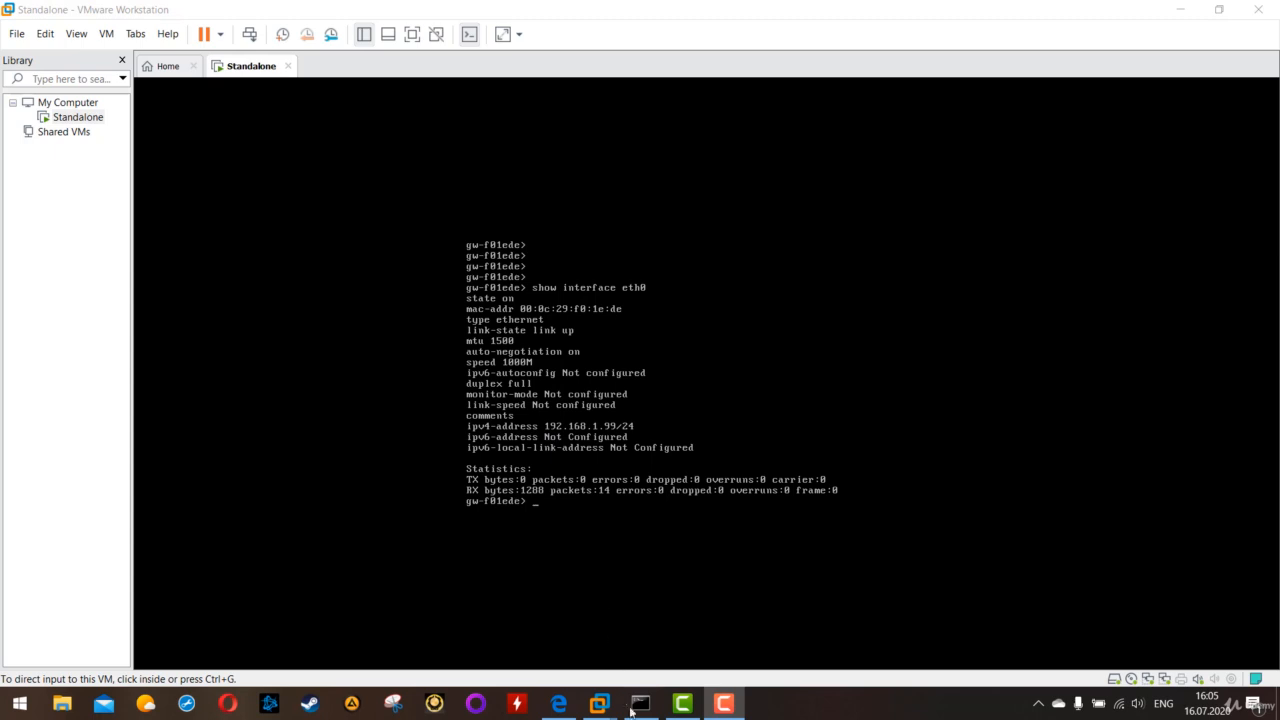
- Ping 192.168.1.99 from the Command Prompt, then return to the virtual machine console
{"action": "left_click", "coordinate": [640, 703]}
{"action": "left_click_drag", "start_coordinate": [407, 98], "coordinate": [602, 109]}
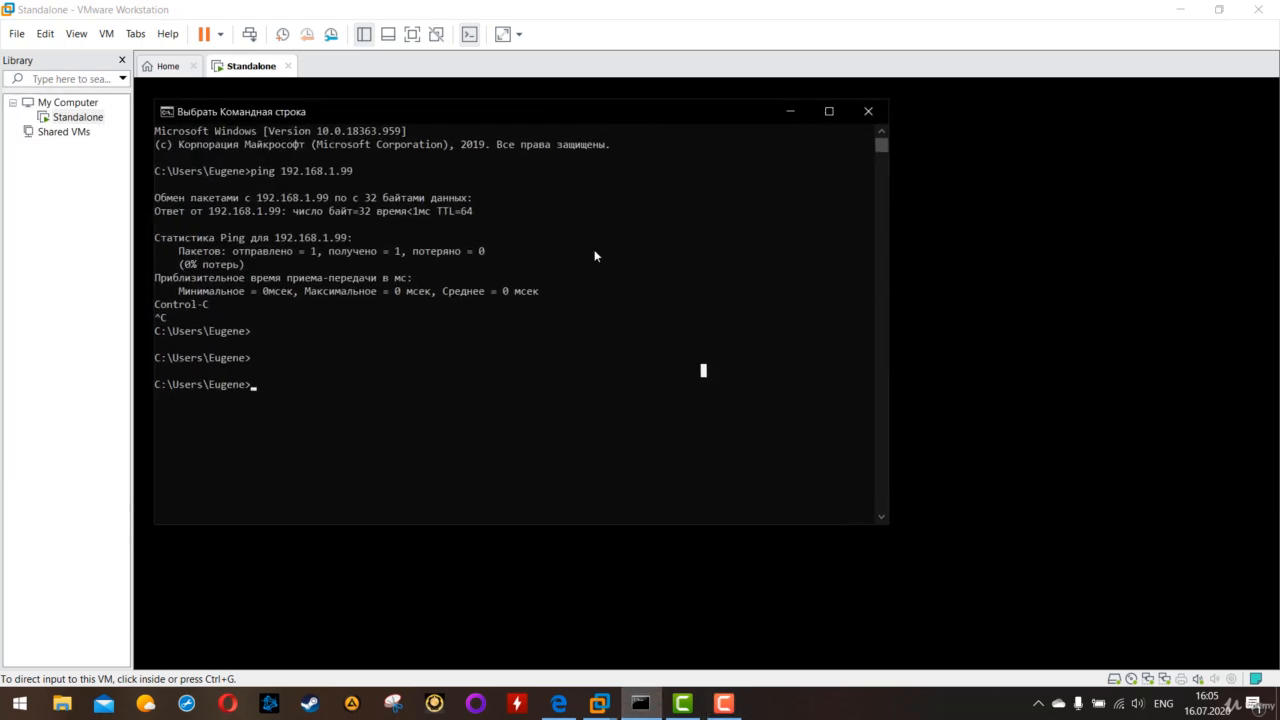
{"action": "key", "text": "Up"}
{"action": "key", "text": "Return"}
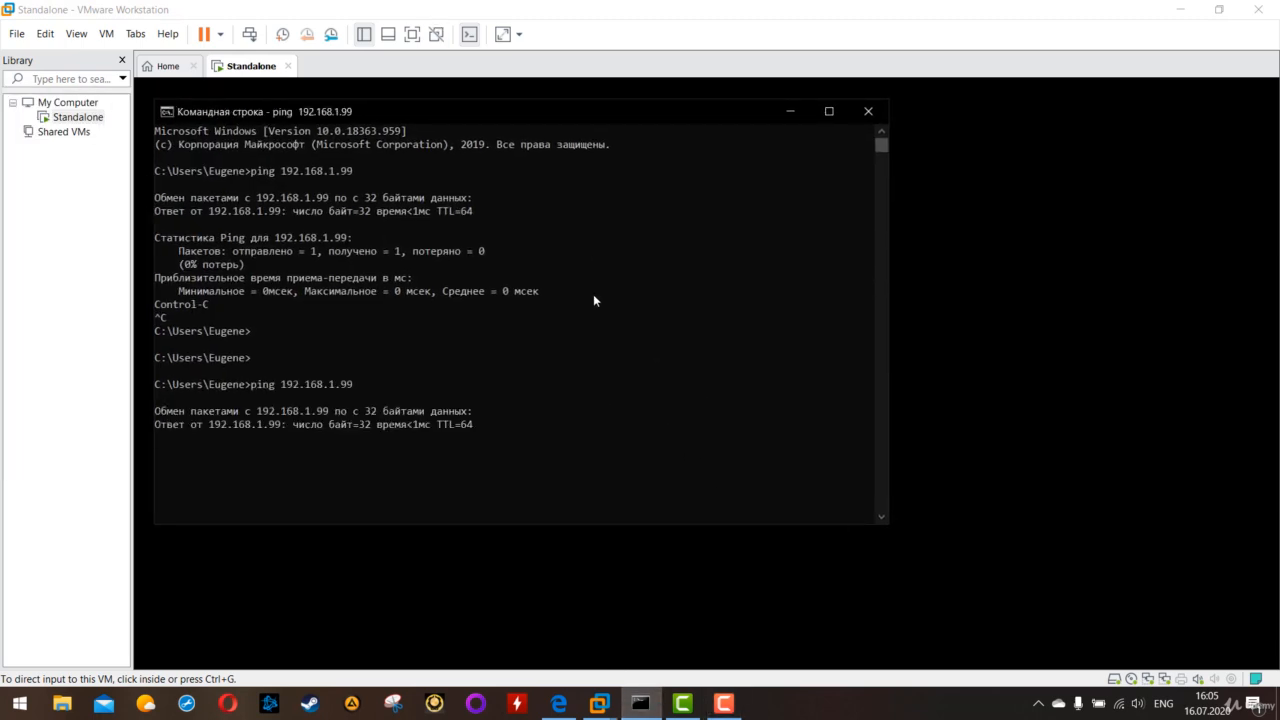
{"action": "left_click", "coordinate": [1006, 452]}
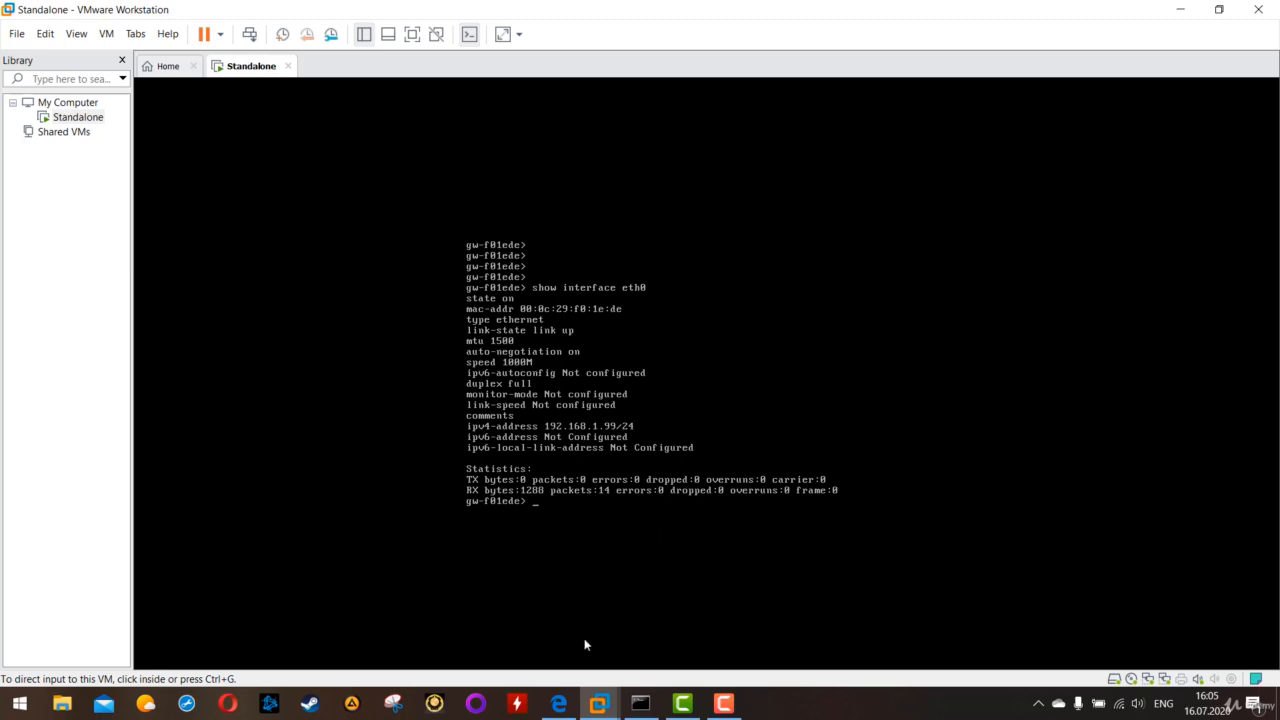
- Switch to Microsoft Edge to check its open address against the eth0 IPv4 address in the Standalone virtual machine's console
{"action": "left_click", "coordinate": [558, 703]}
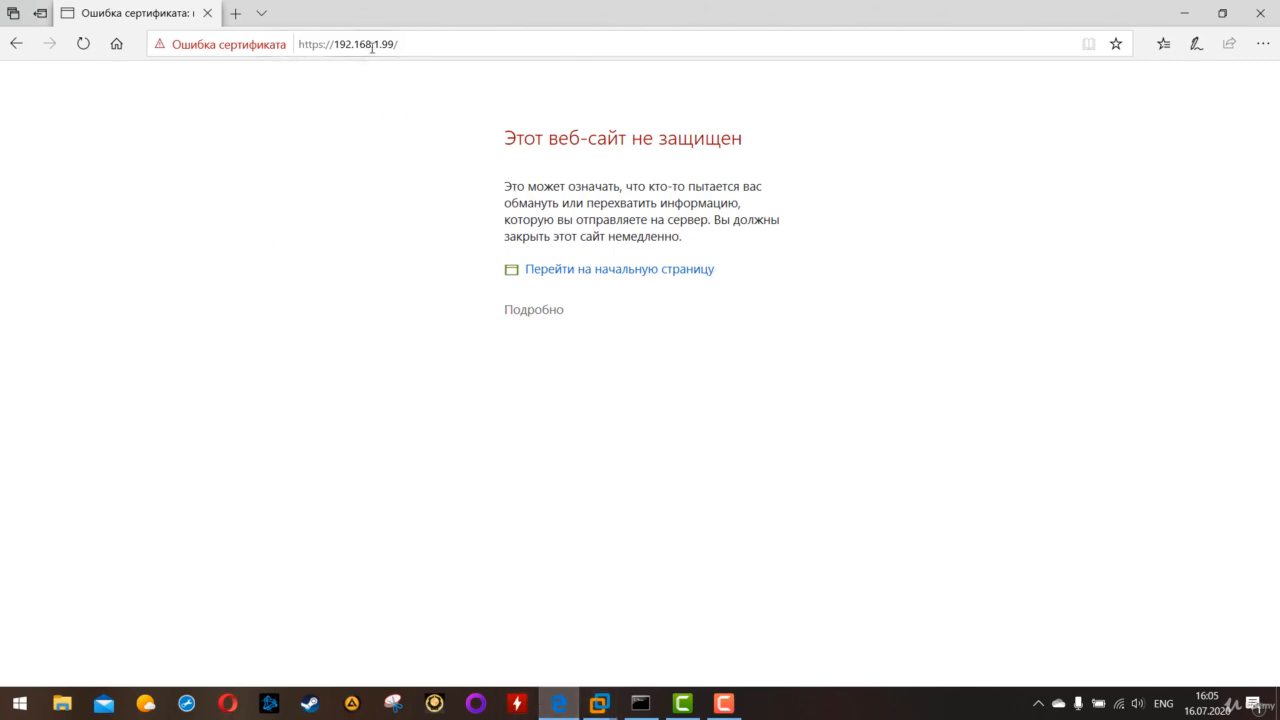
{"action": "left_click_drag", "start_coordinate": [434, 40], "coordinate": [290, 44]}
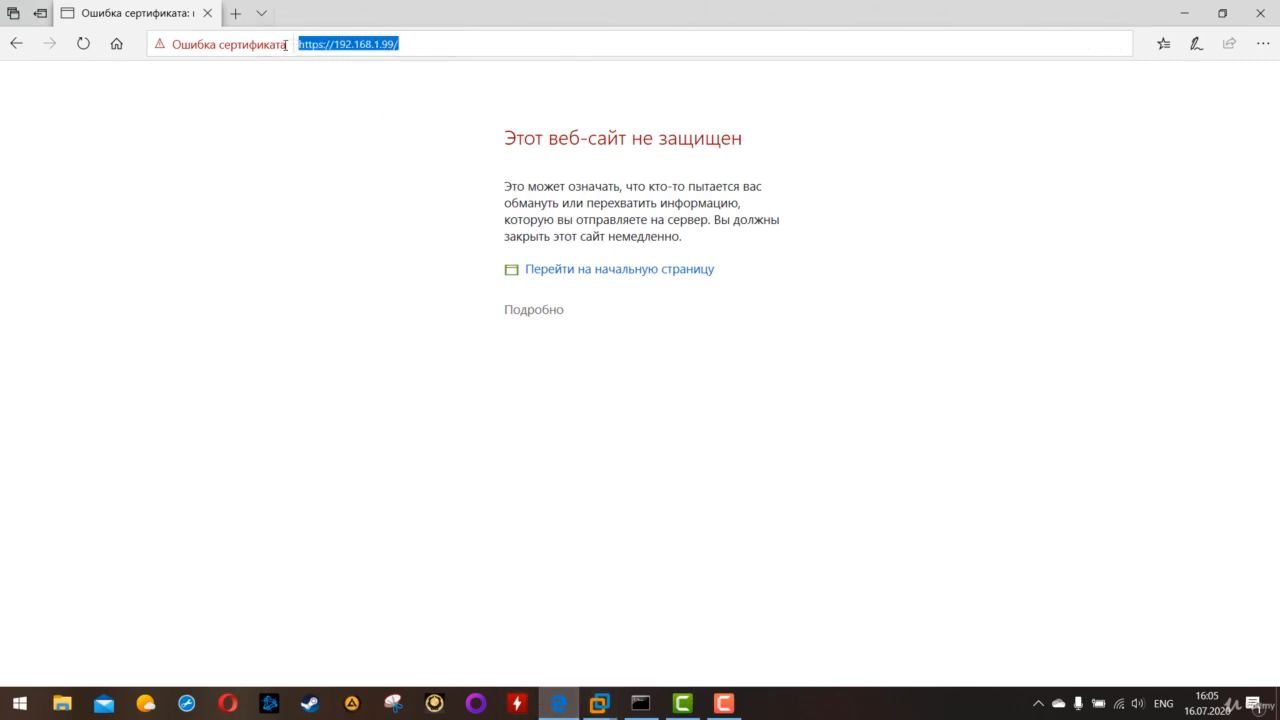
{"action": "left_click", "coordinate": [388, 232]}
{"action": "mouse_move", "coordinate": [599, 703]}
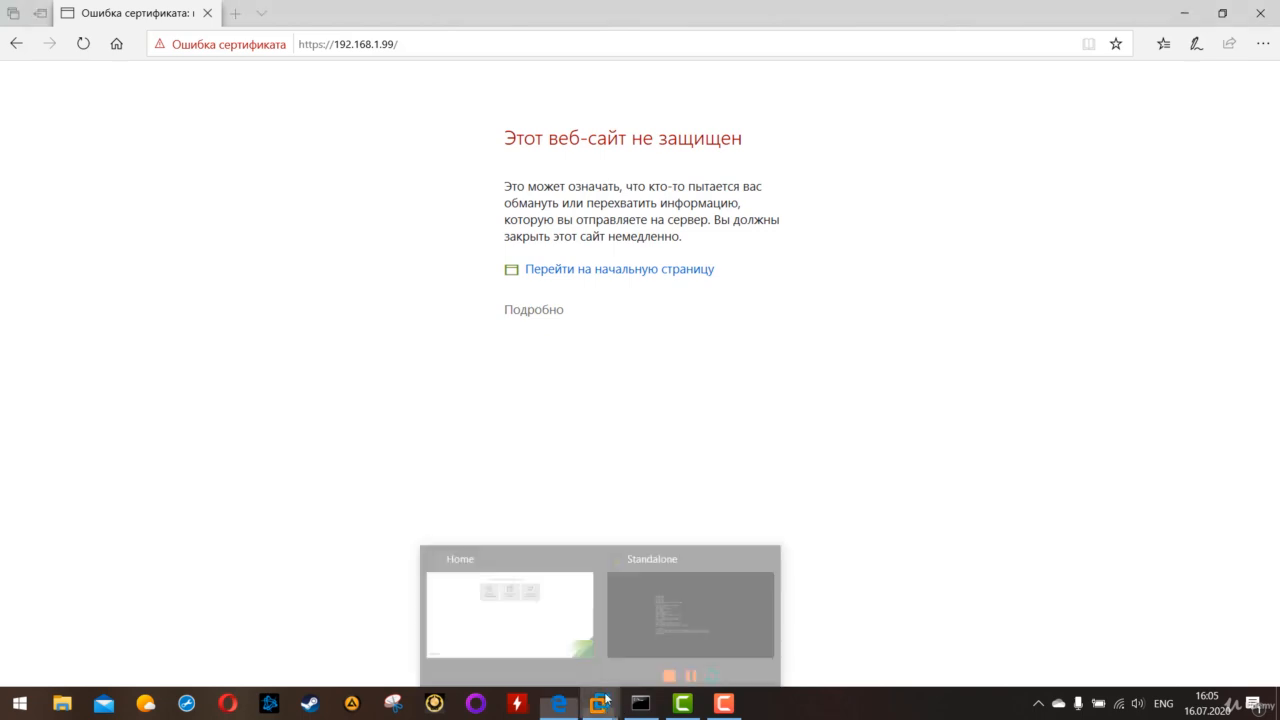
{"action": "left_click", "coordinate": [685, 580]}
{"action": "left_click", "coordinate": [686, 580]}
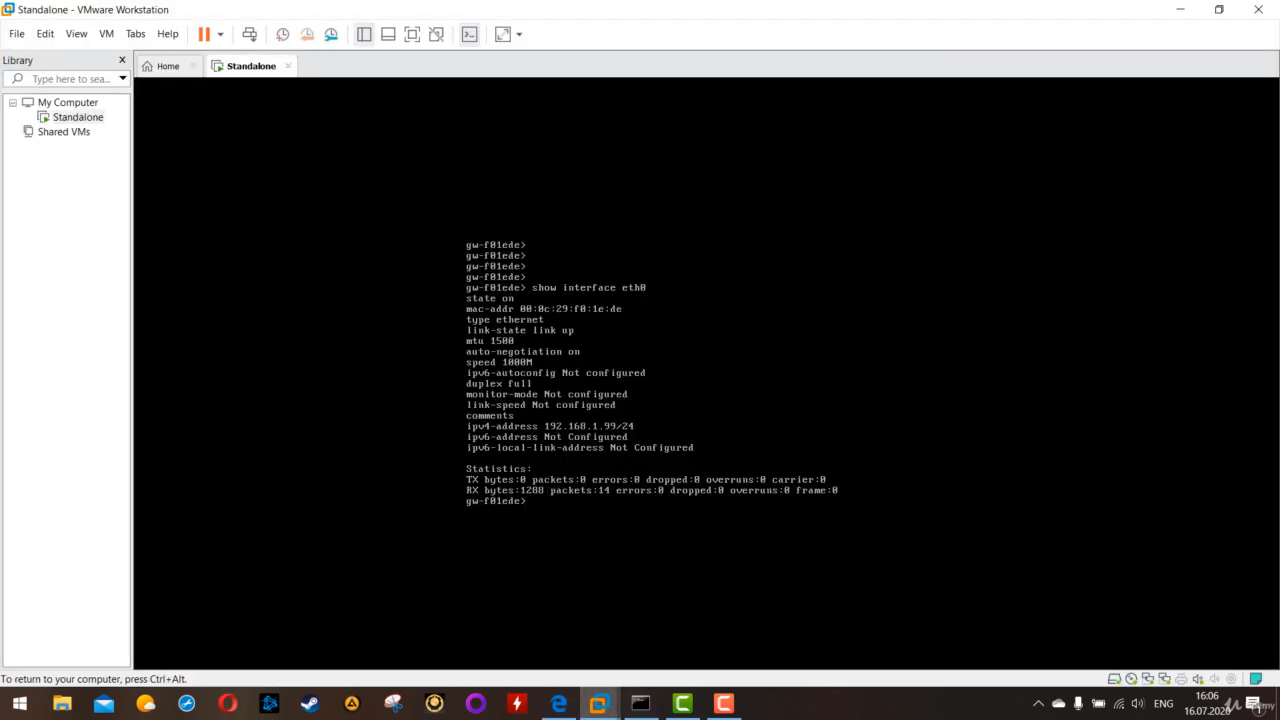
{"action": "key", "text": "ctrl+alt"}
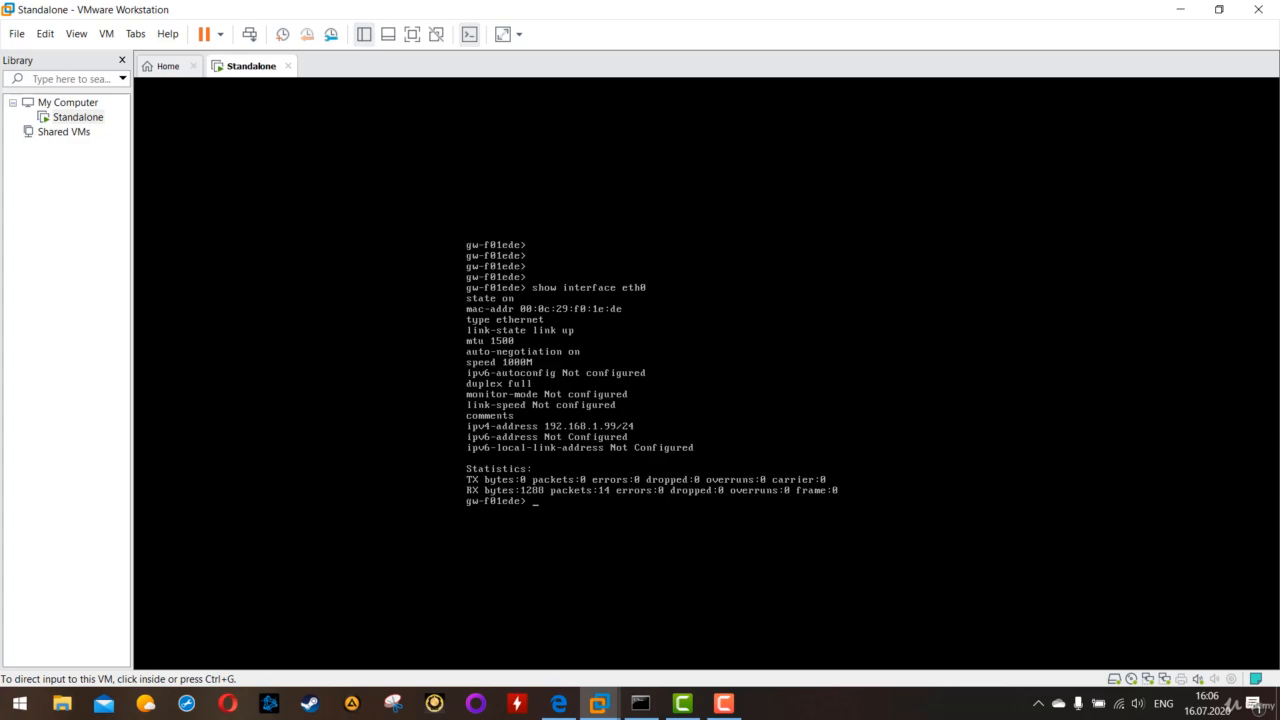
{"action": "left_click", "coordinate": [558, 703]}
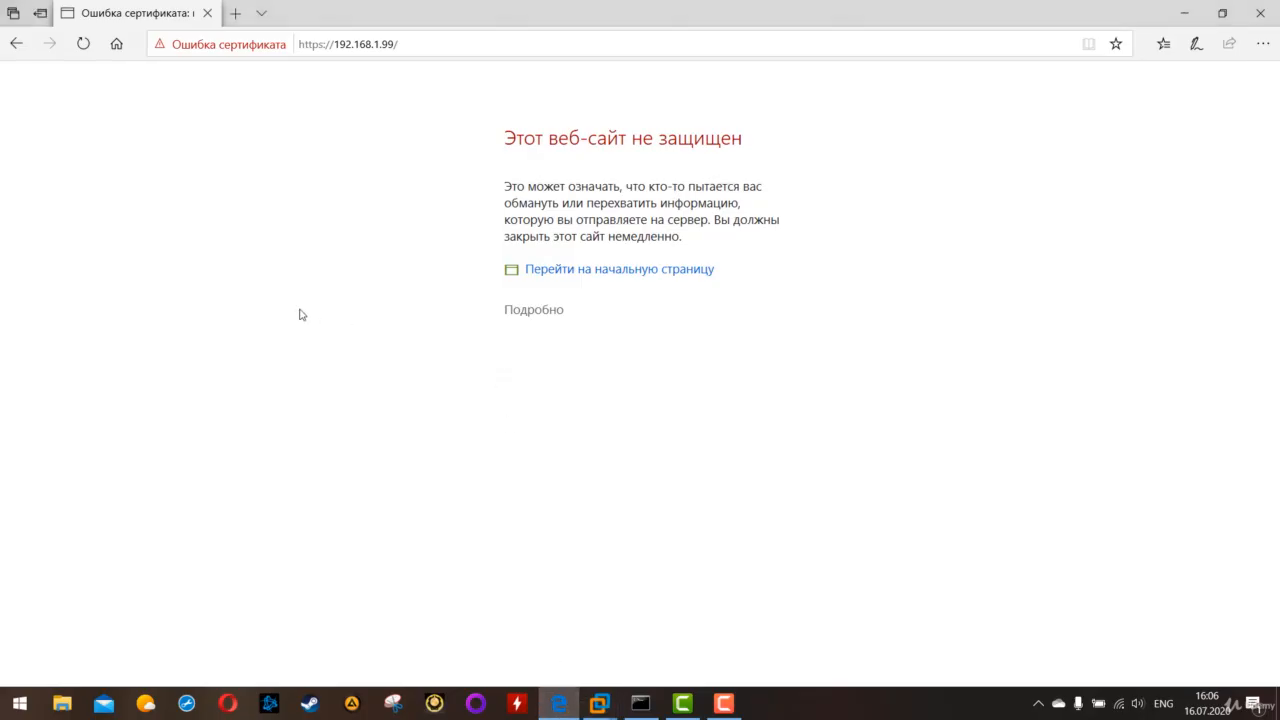
{"action": "left_click_drag", "start_coordinate": [425, 46], "coordinate": [288, 34]}
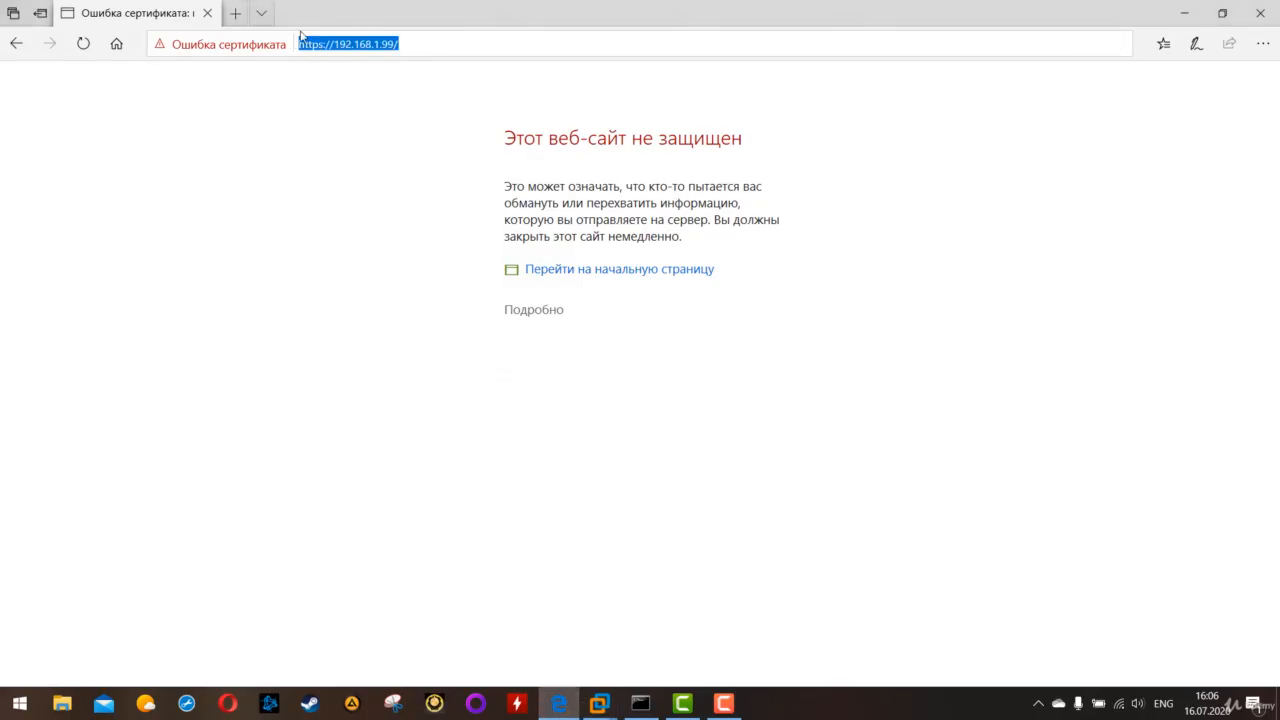
{"action": "left_click", "coordinate": [418, 43]}
{"action": "left_click_drag", "start_coordinate": [418, 43], "coordinate": [251, 28]}
{"action": "left_click", "coordinate": [337, 297]}
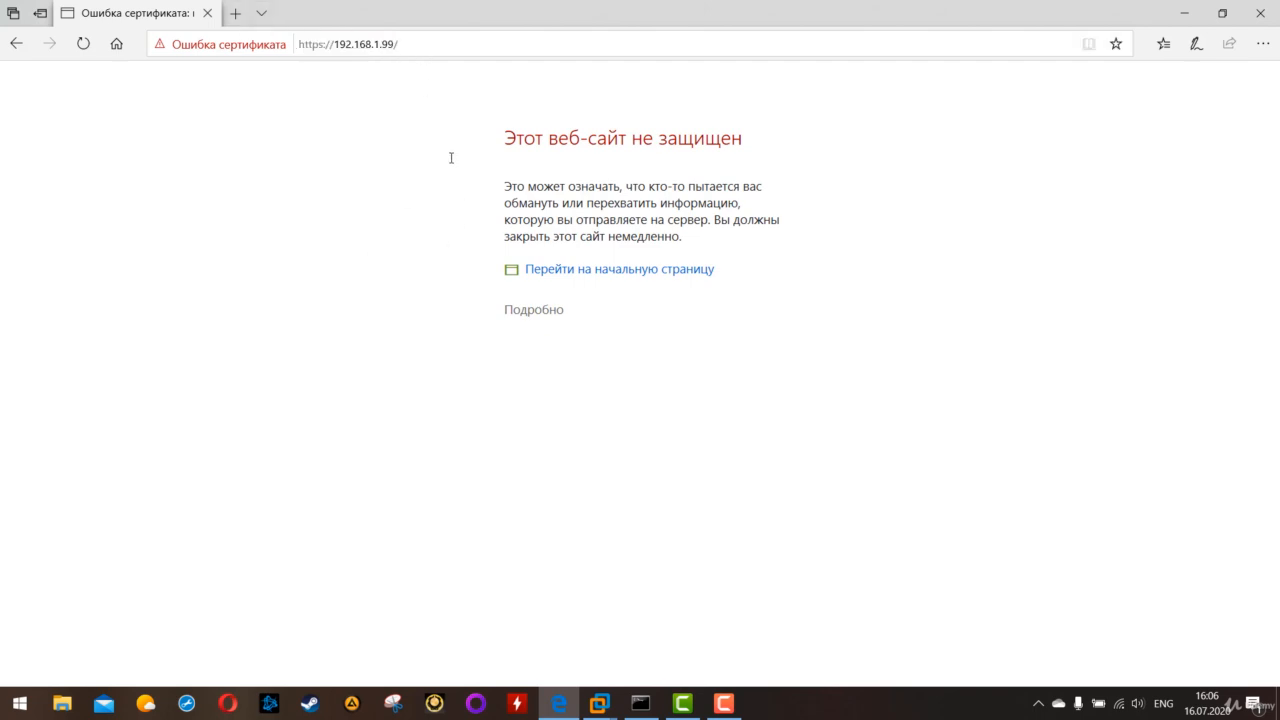
{"action": "left_click_drag", "start_coordinate": [505, 142], "coordinate": [766, 254]}
{"action": "left_click", "coordinate": [692, 359]}
{"action": "left_click", "coordinate": [549, 310]}
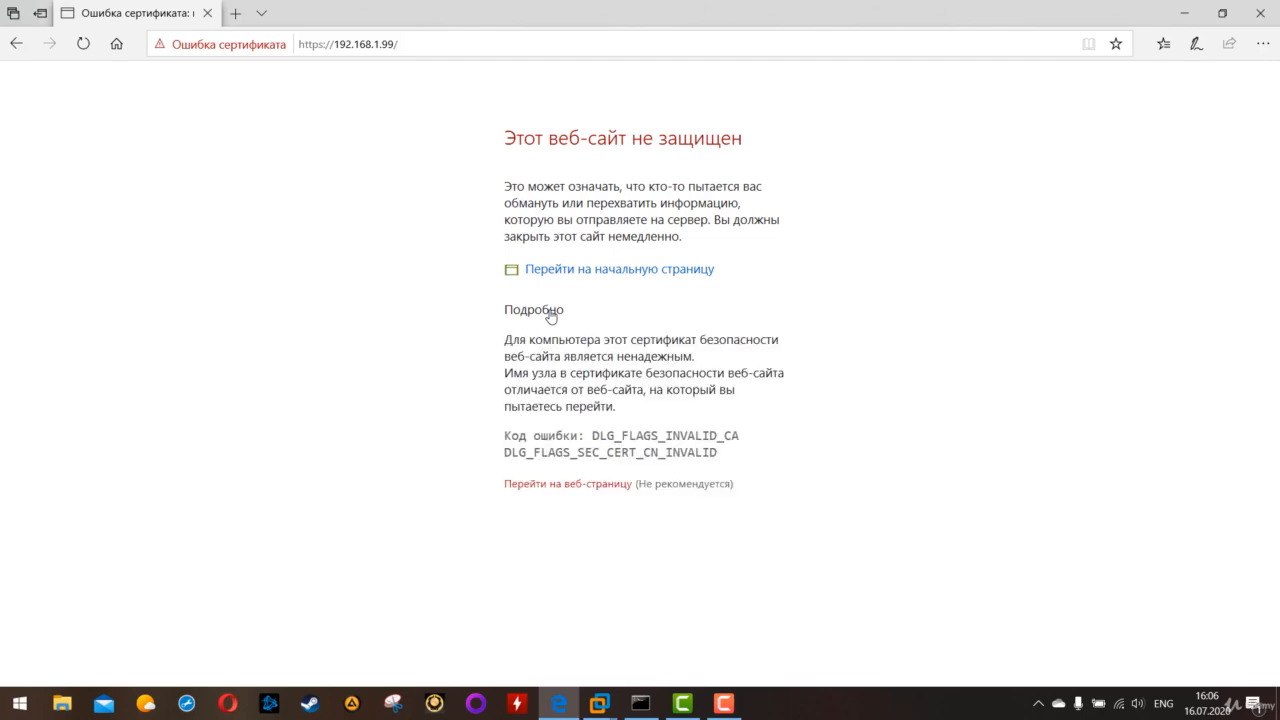
{"action": "left_click", "coordinate": [544, 486]}
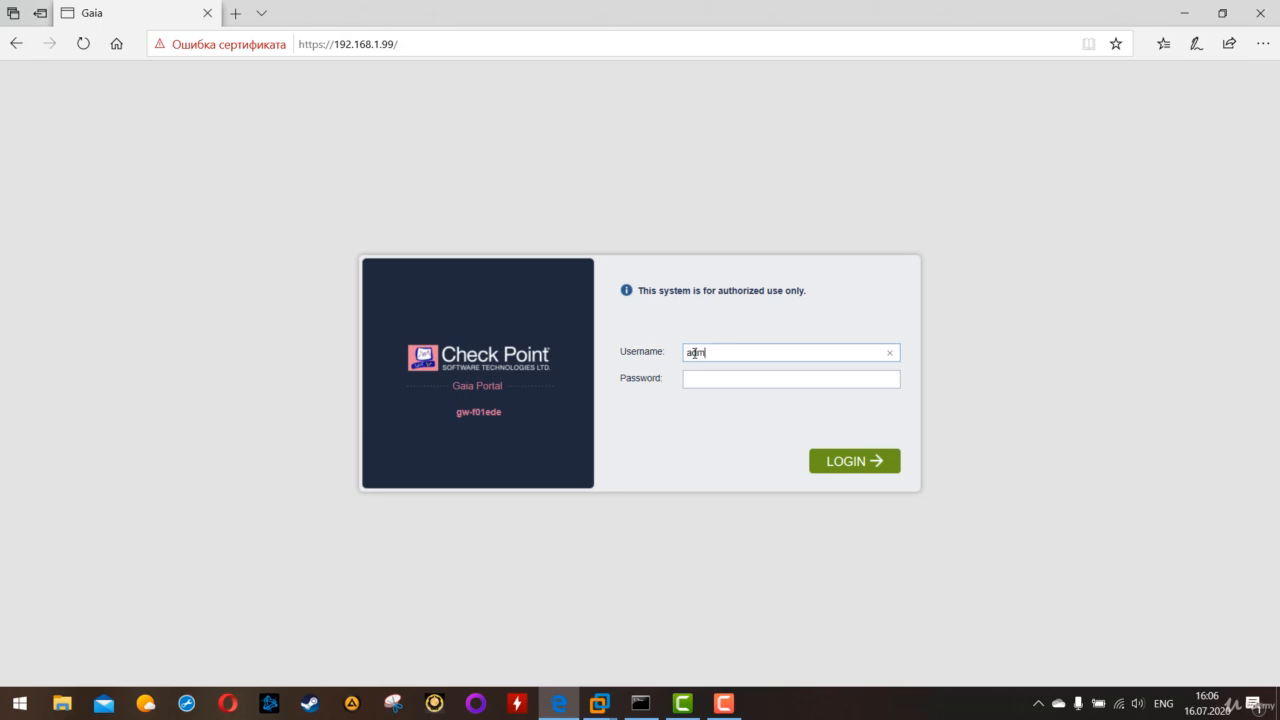
- Log in to the Gaia Portal as admin with the account password and let the browser save the credentials
{"action": "left_click", "coordinate": [708, 377]}
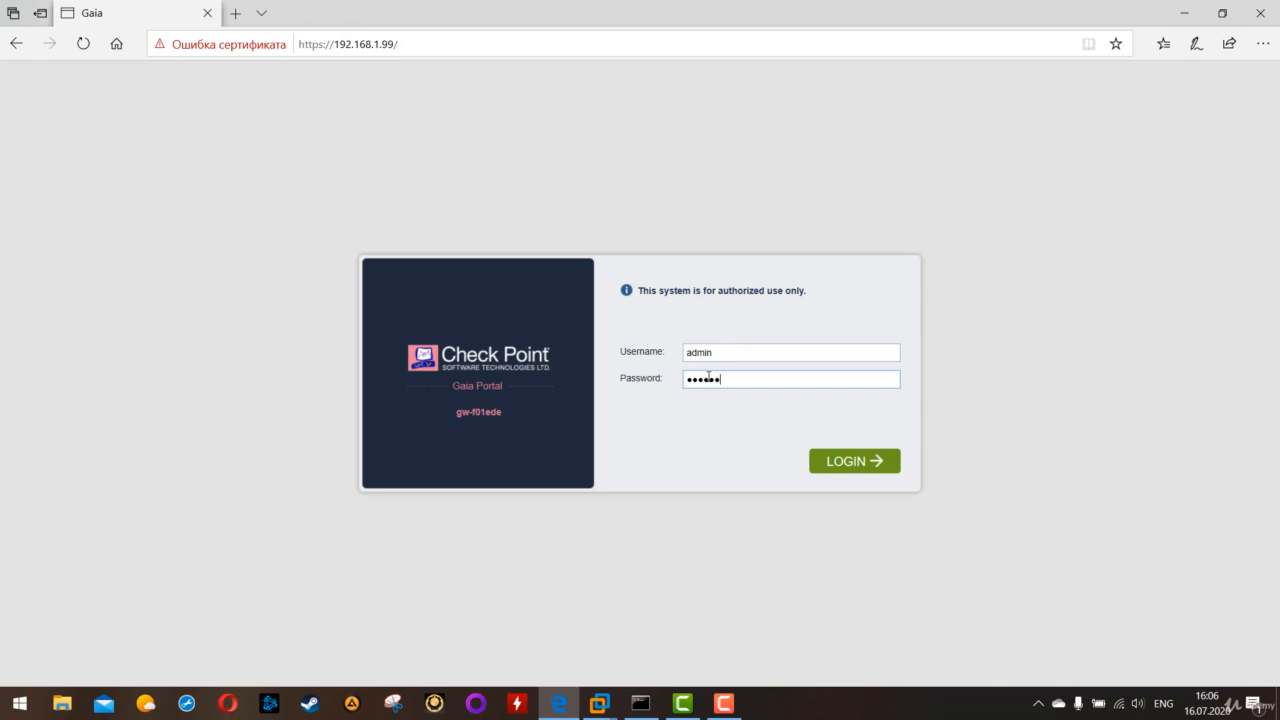
{"action": "left_click", "coordinate": [849, 461]}
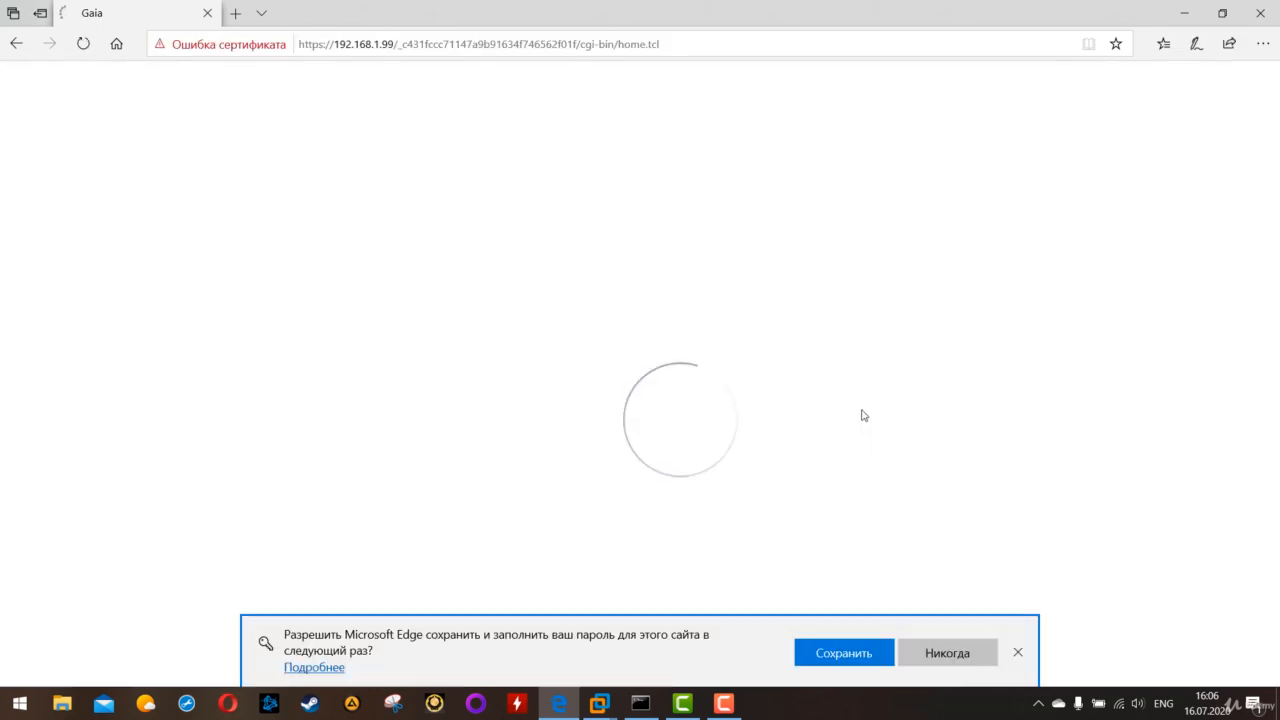
{"action": "left_click", "coordinate": [849, 655]}
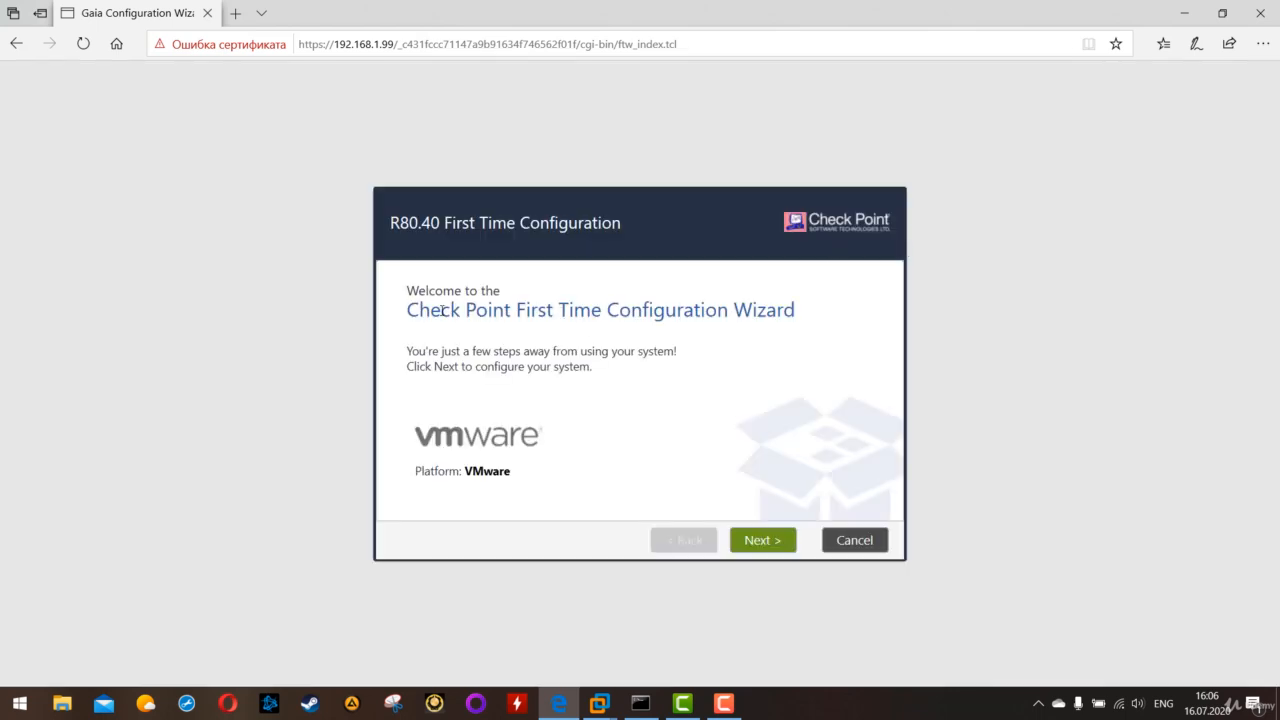
- Start the First Time Configuration Wizard and choose to continue with the R80.40 configuration
{"action": "left_click_drag", "start_coordinate": [437, 313], "coordinate": [779, 315]}
{"action": "left_click", "coordinate": [723, 435]}
{"action": "left_click", "coordinate": [765, 540]}
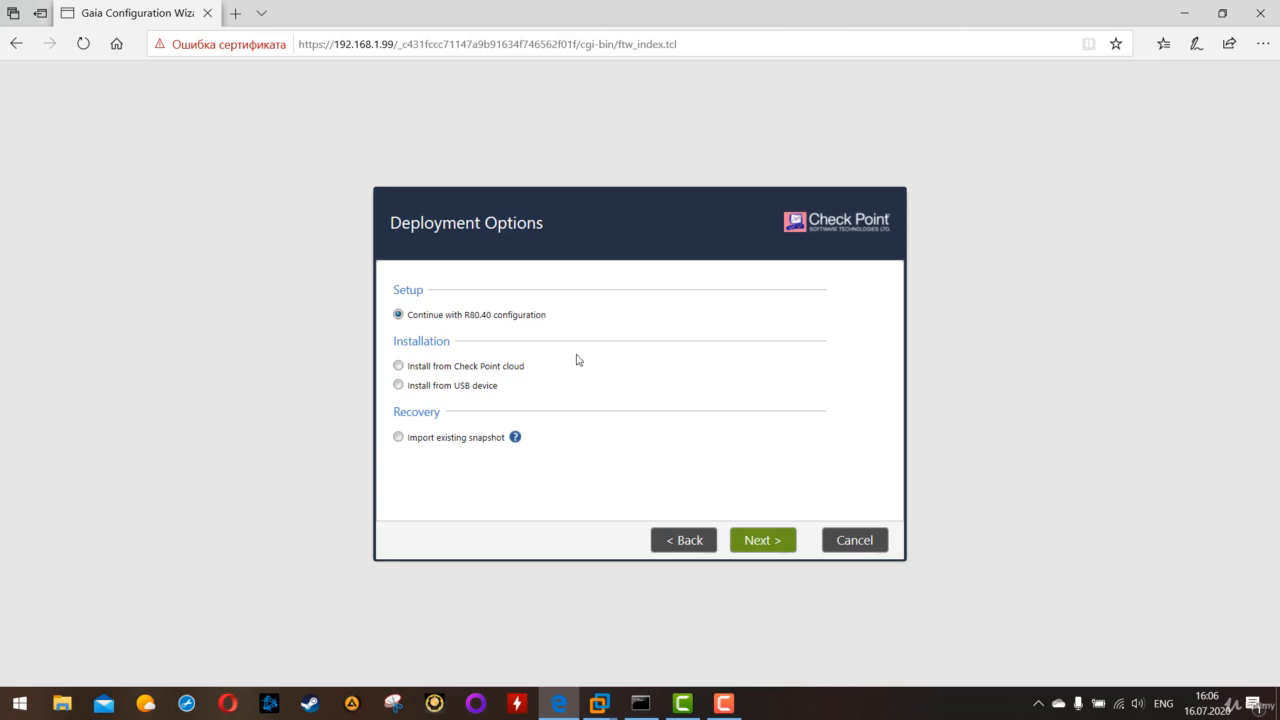
{"action": "left_click", "coordinate": [749, 538]}
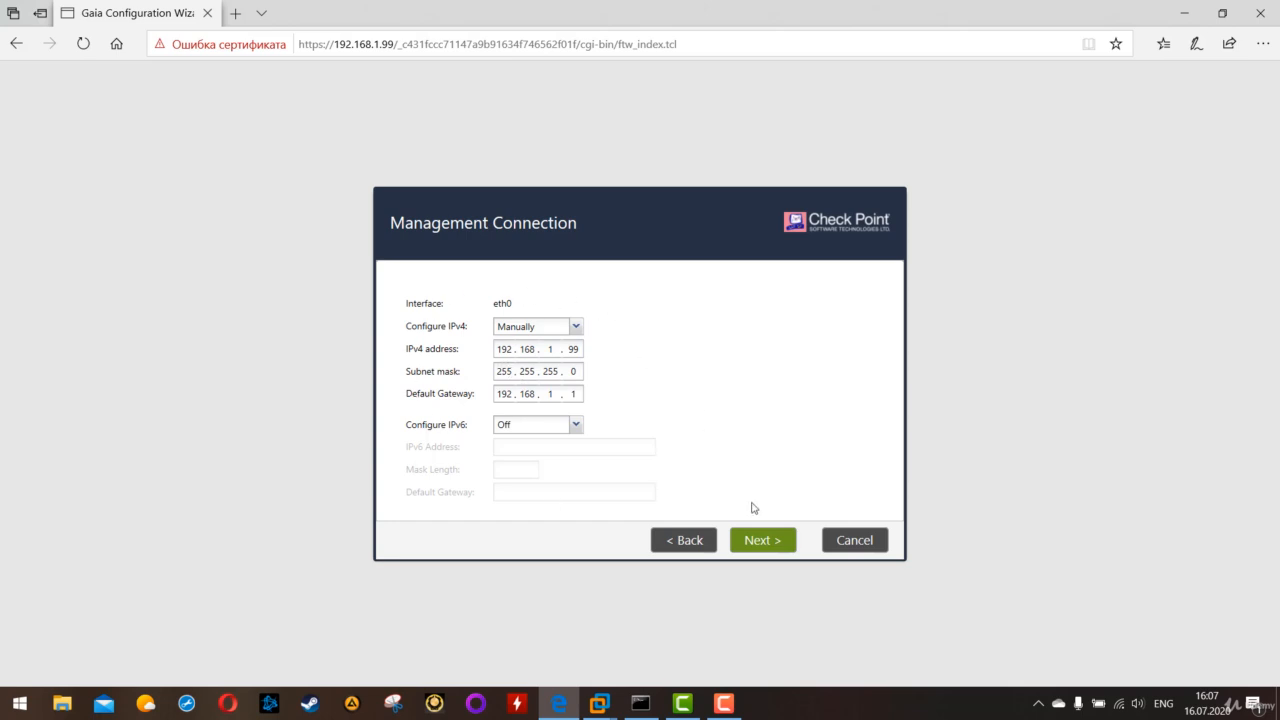
- Accept the eth0 management connection and keep eth1 as the Internet interface with IPv4 and IPv6 off
{"action": "left_click", "coordinate": [761, 540]}
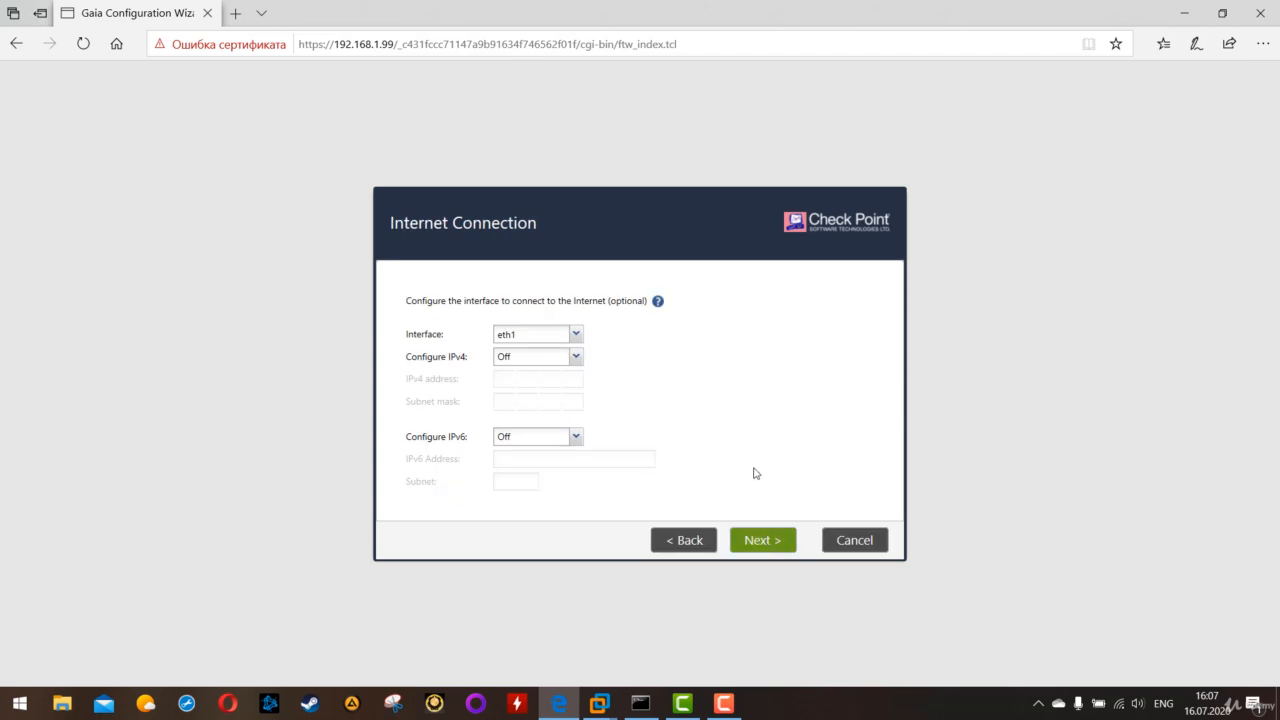
{"action": "mouse_move", "coordinate": [447, 323]}
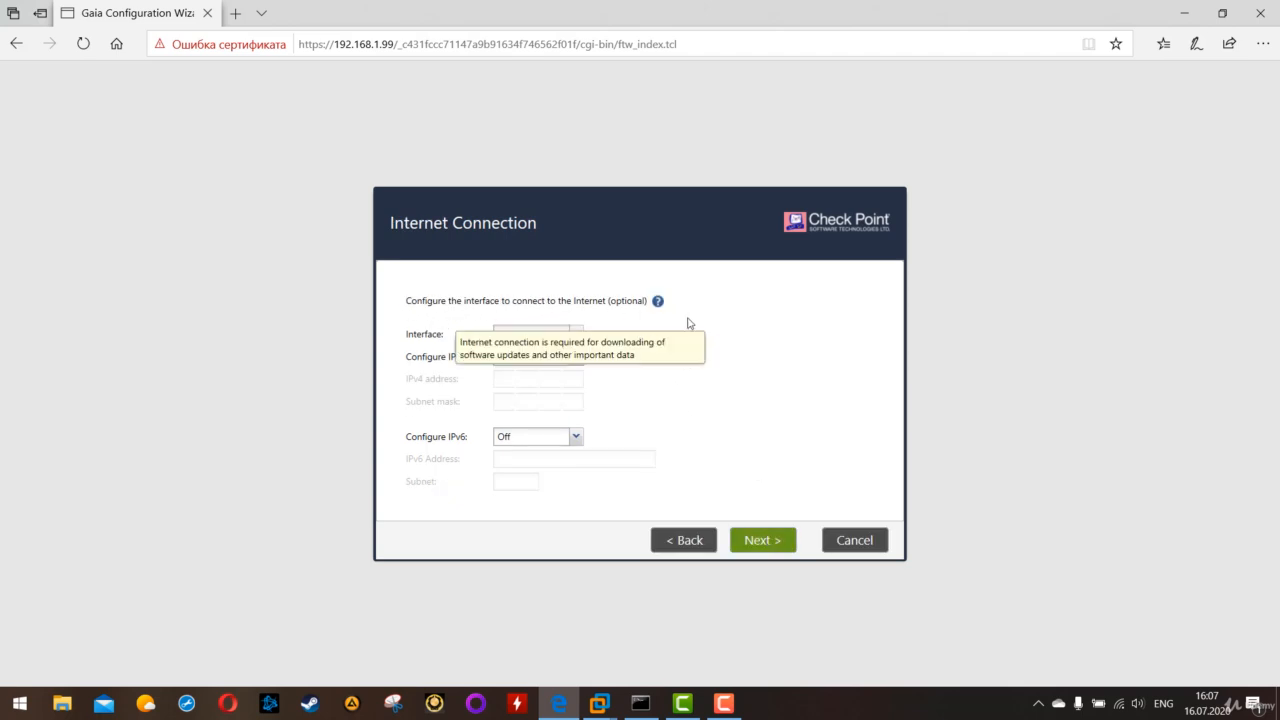
{"action": "left_click", "coordinate": [575, 335]}
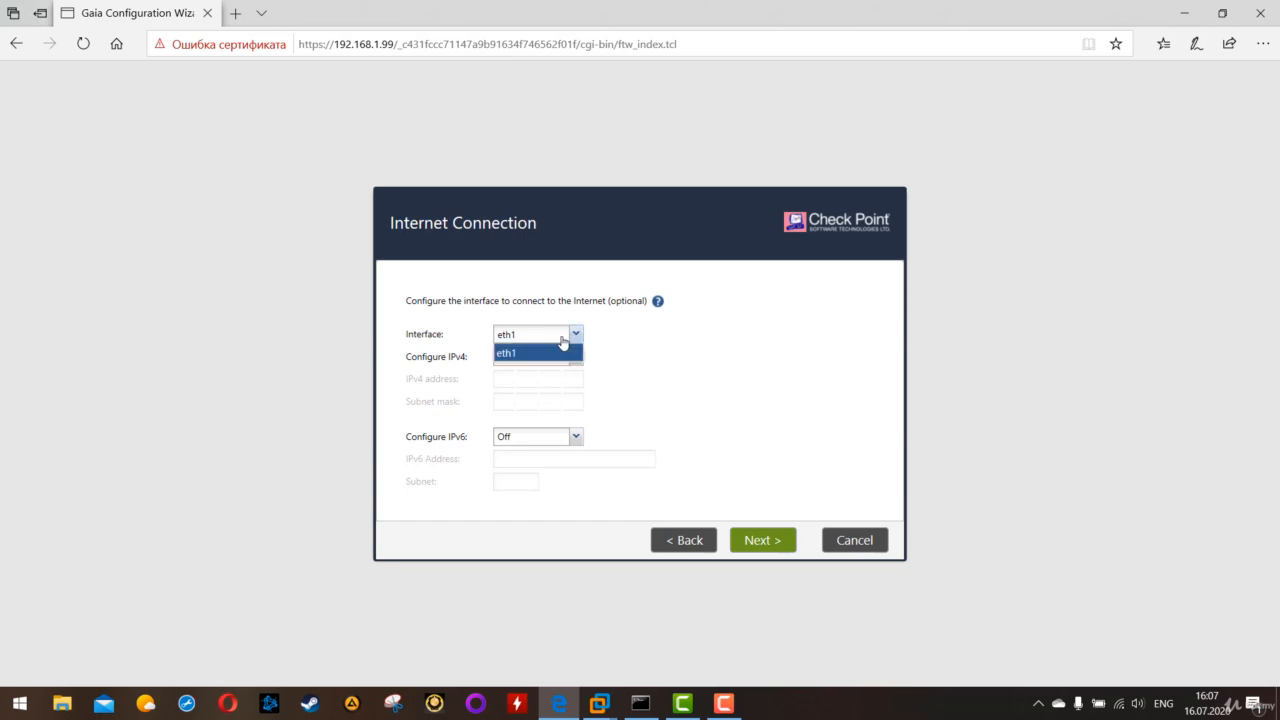
{"action": "left_click", "coordinate": [575, 338]}
{"action": "left_click", "coordinate": [575, 336]}
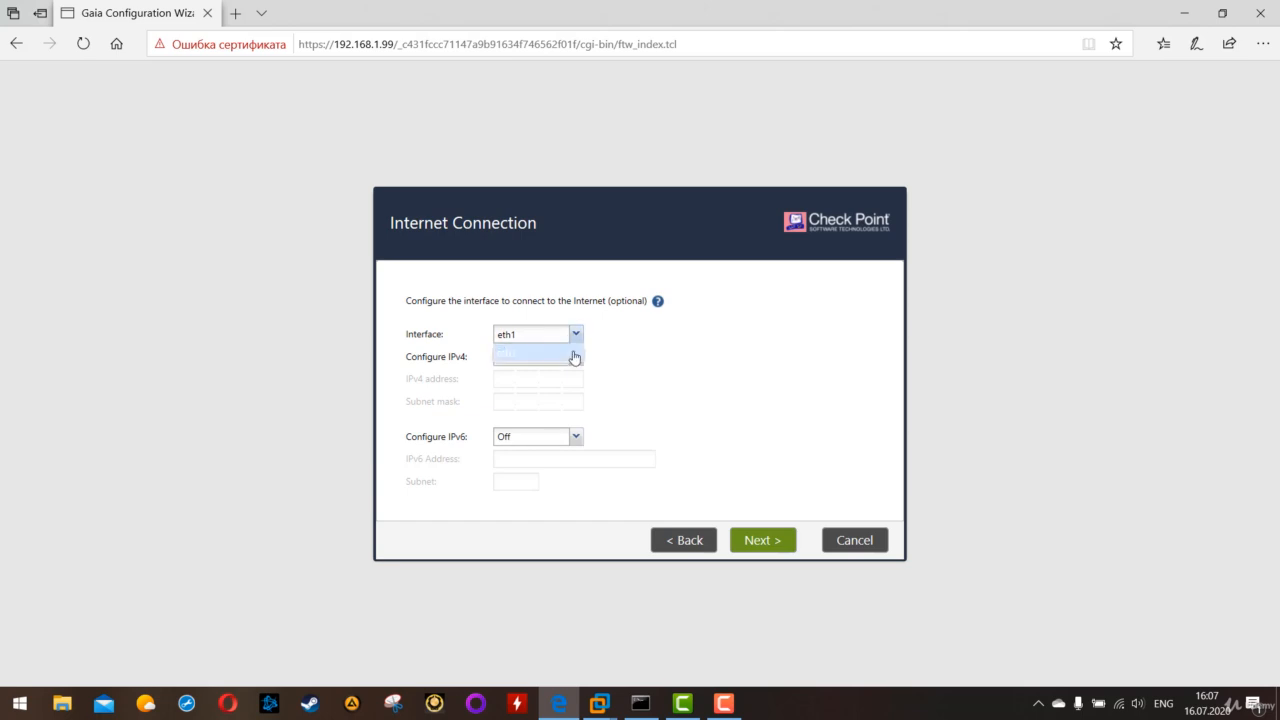
{"action": "left_click", "coordinate": [576, 336]}
{"action": "left_click", "coordinate": [577, 336]}
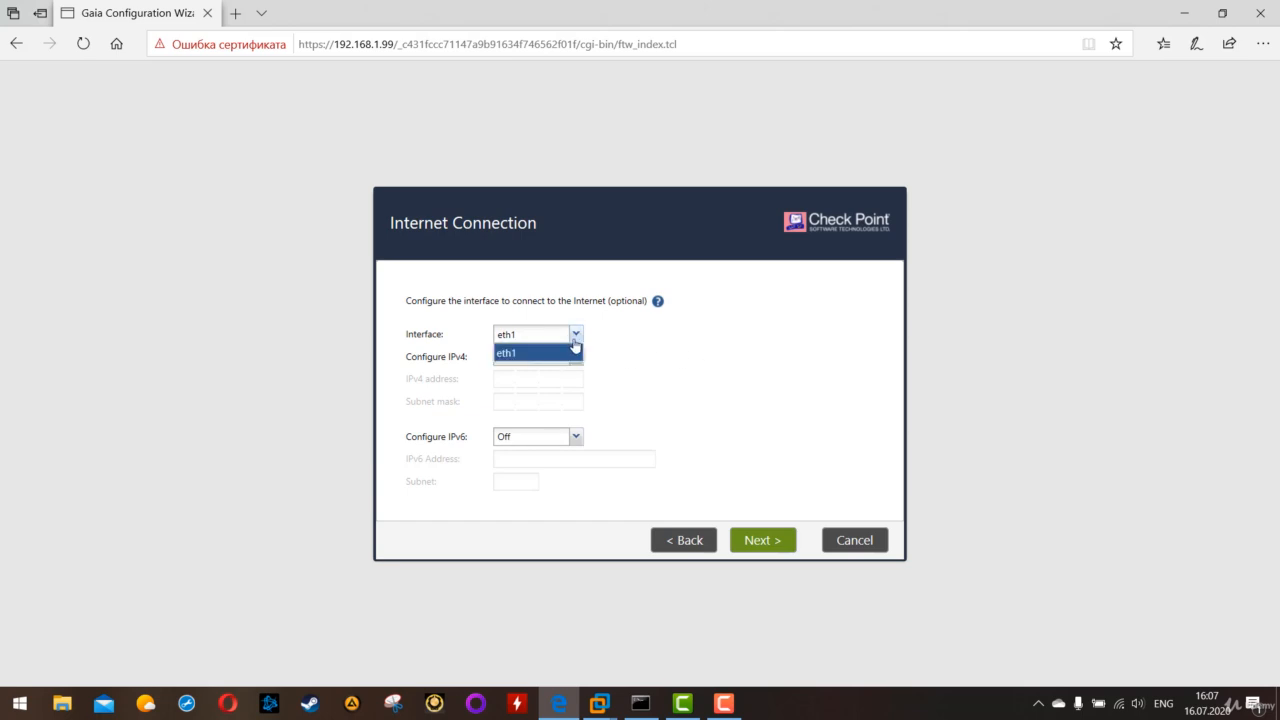
{"action": "left_click", "coordinate": [576, 337]}
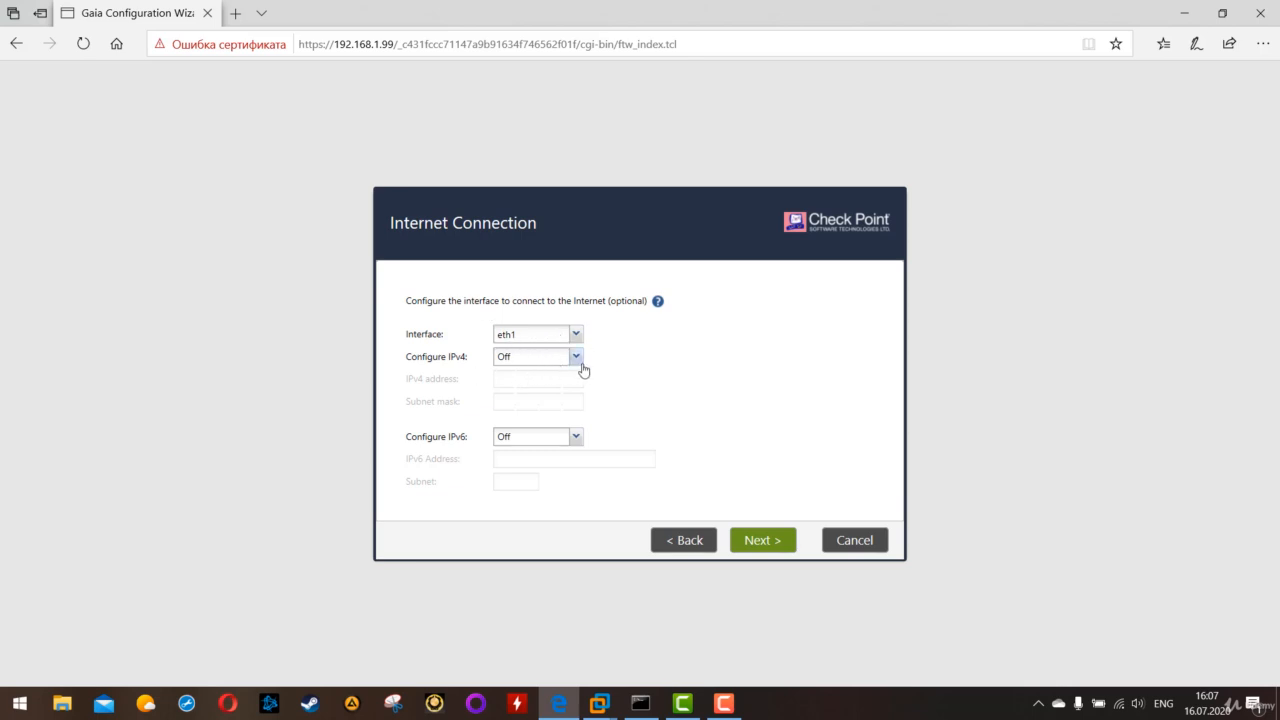
{"action": "left_click", "coordinate": [752, 543]}
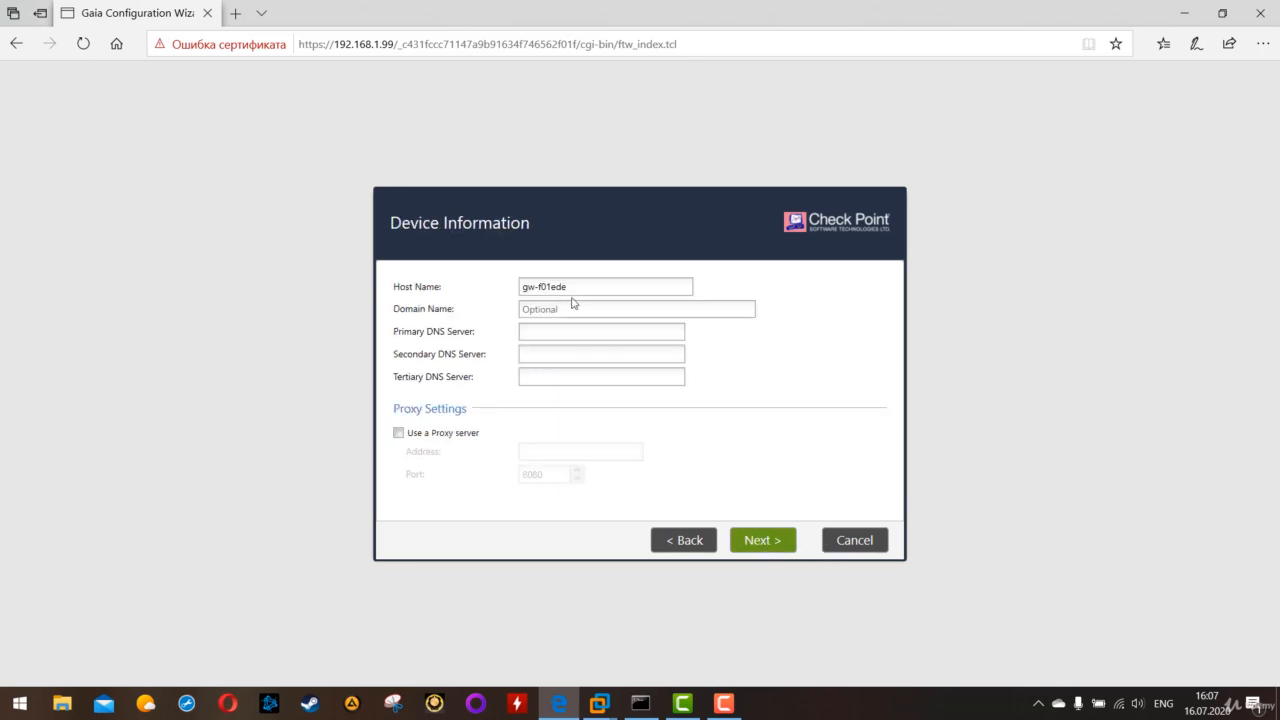
- Replace the device's default host name and continue without DNS servers or a proxy
{"action": "left_click_drag", "start_coordinate": [592, 289], "coordinate": [387, 294]}
{"action": "type", "text": "Standalone"}
{"action": "left_click", "coordinate": [761, 539]}
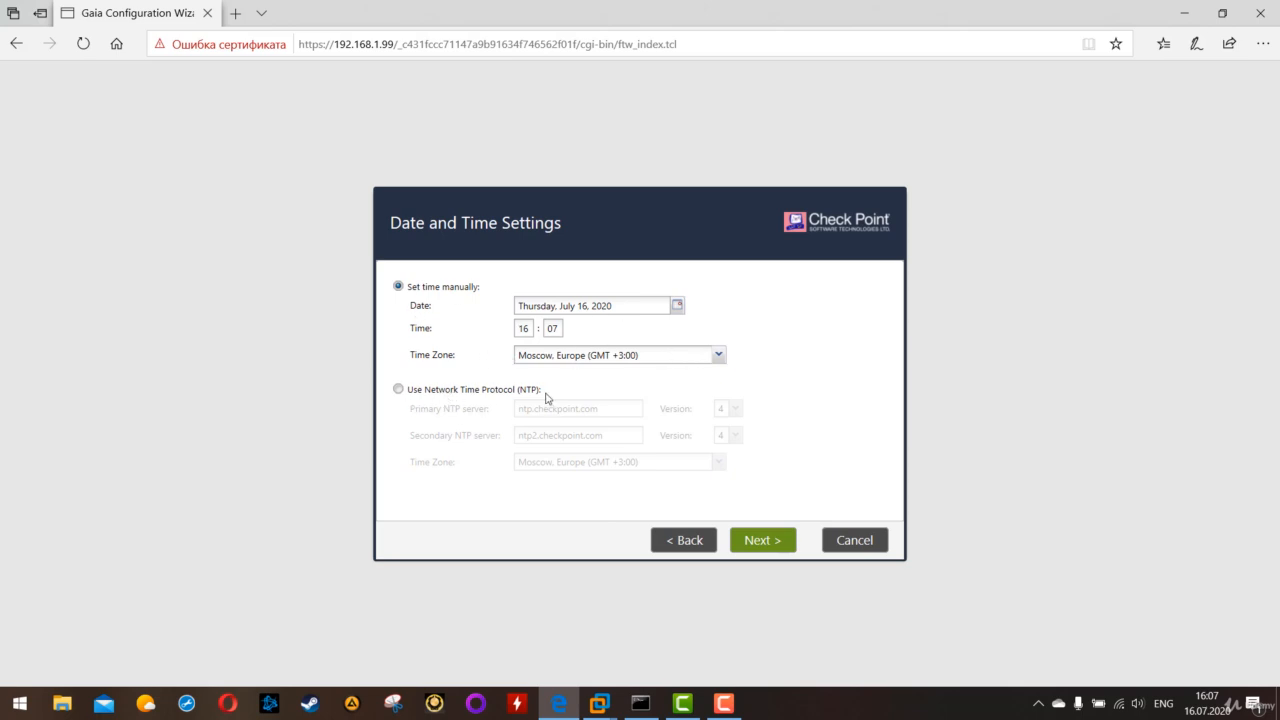
- Keep the manual date and time settings and choose Security Gateway and/or Security Management as the installation type
{"action": "left_click", "coordinate": [781, 541]}
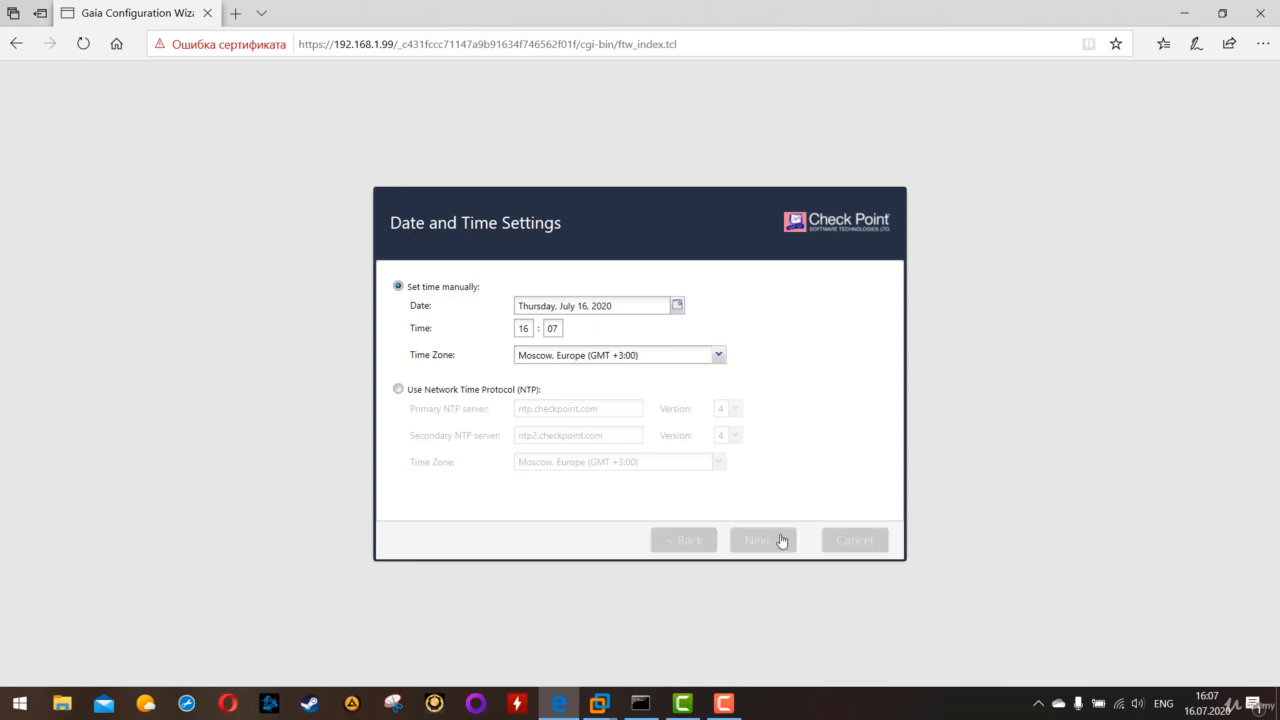
{"action": "right_click", "coordinate": [778, 530]}
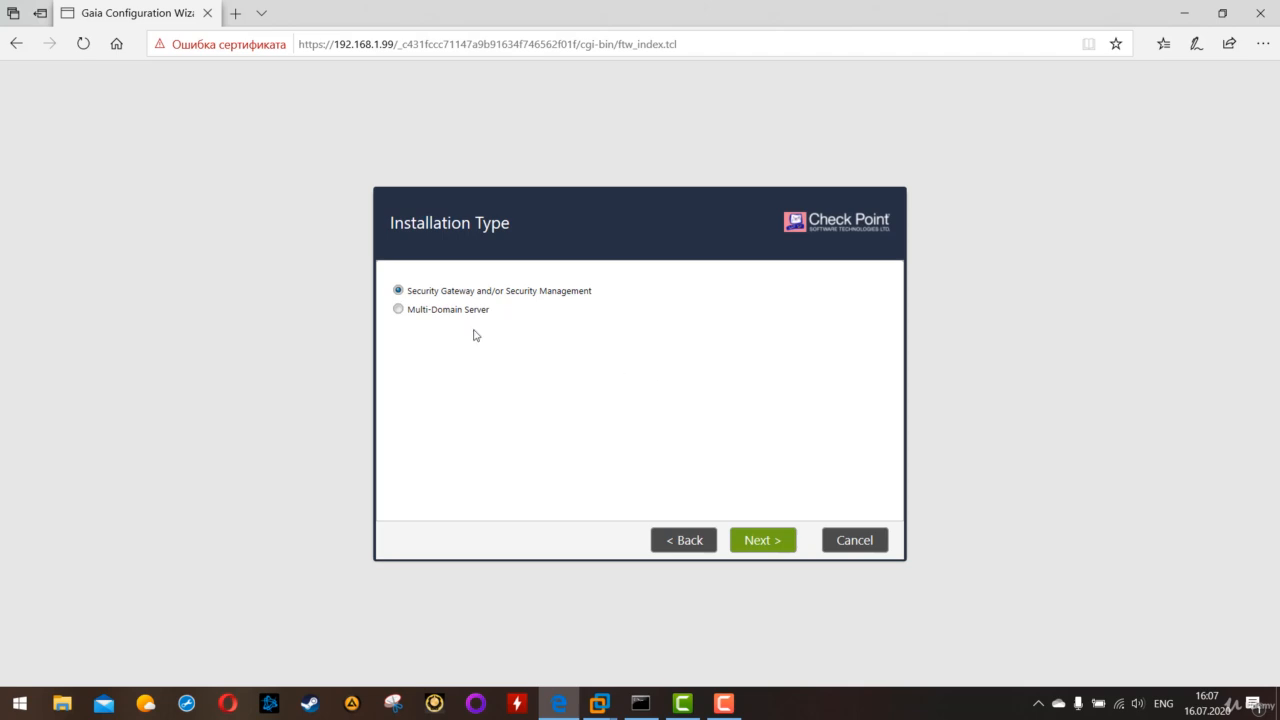
{"action": "left_click", "coordinate": [432, 296]}
{"action": "left_click", "coordinate": [768, 541]}
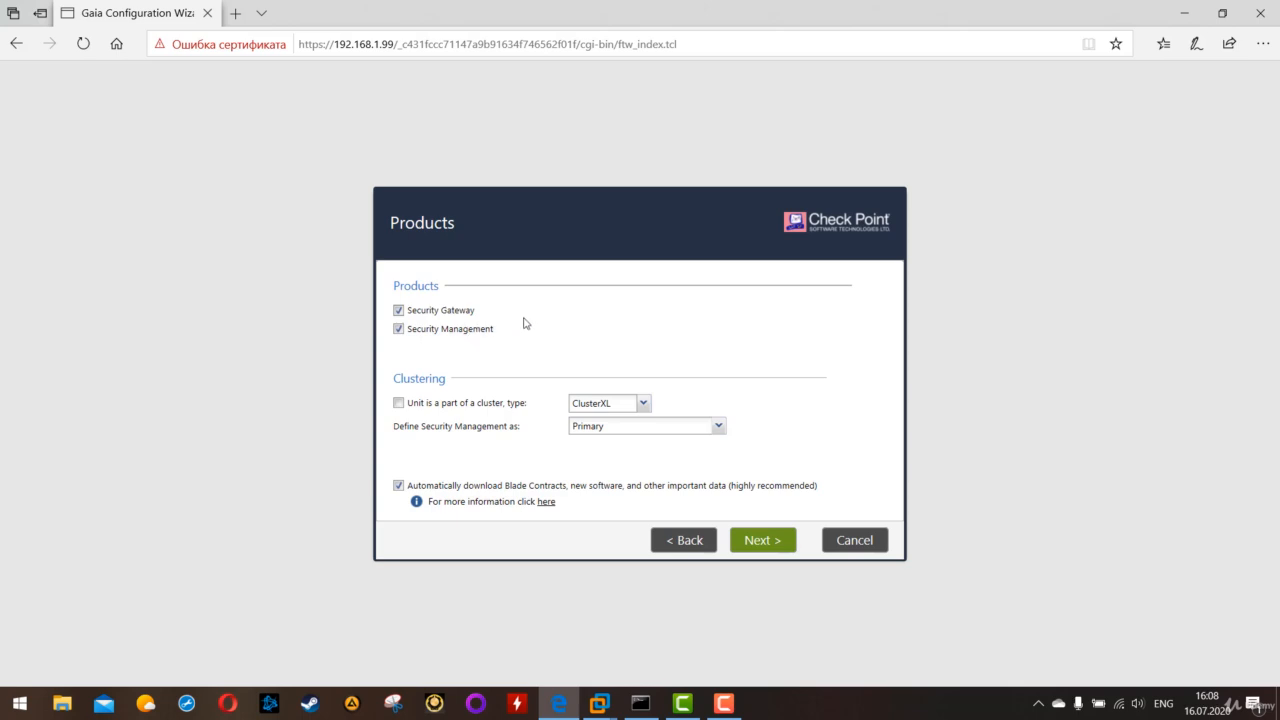
- Try Security Gateway alone and Security Management alone as the products, reselecting both each time
{"action": "left_click", "coordinate": [399, 329]}
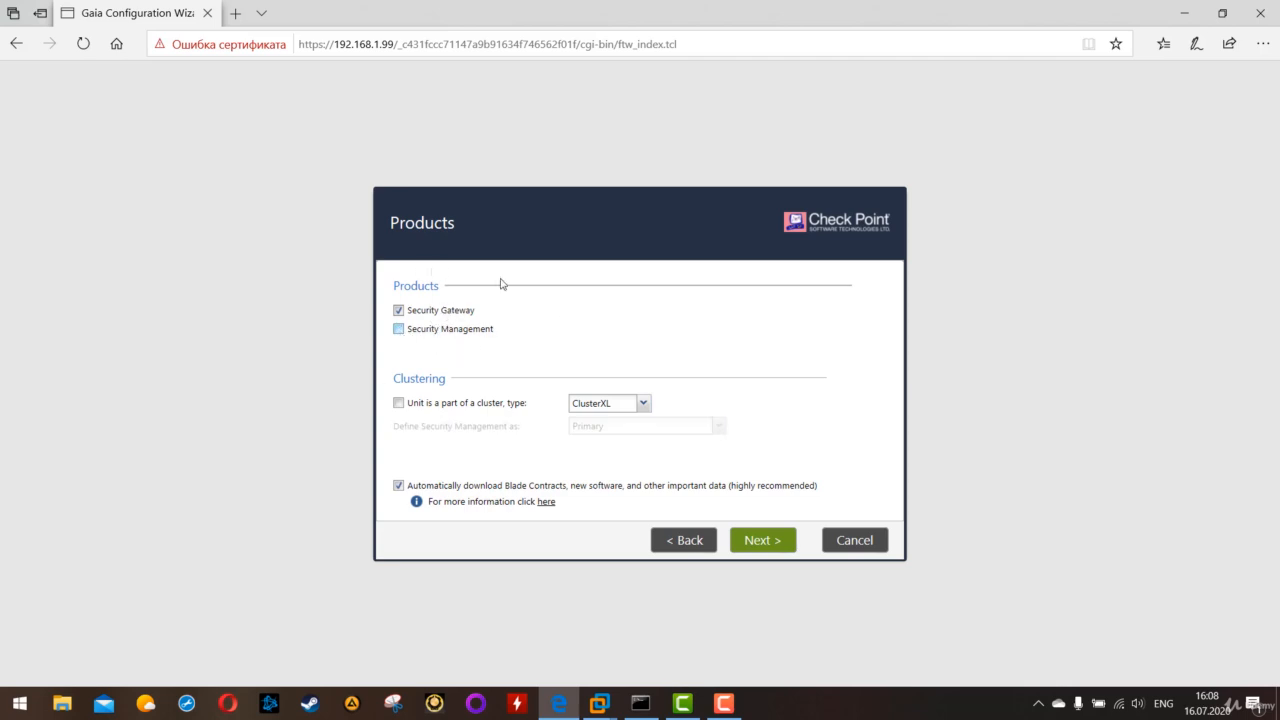
{"action": "left_click", "coordinate": [428, 331]}
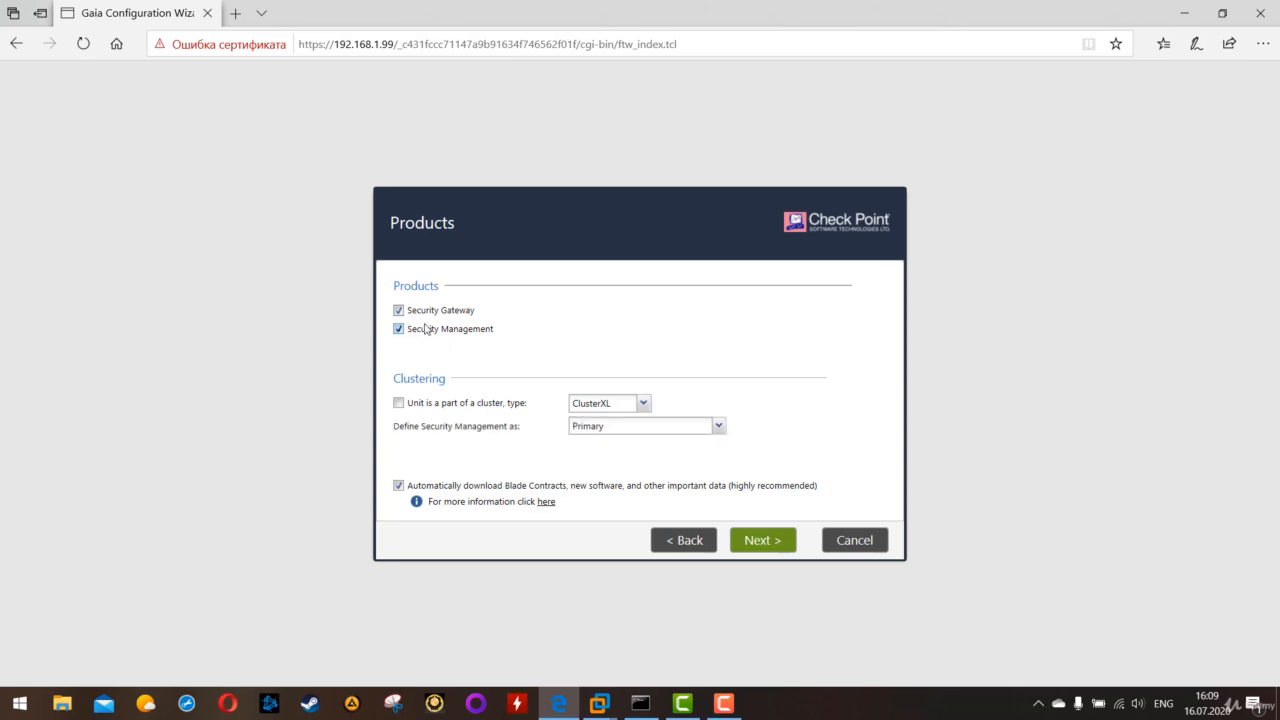
{"action": "left_click", "coordinate": [426, 316]}
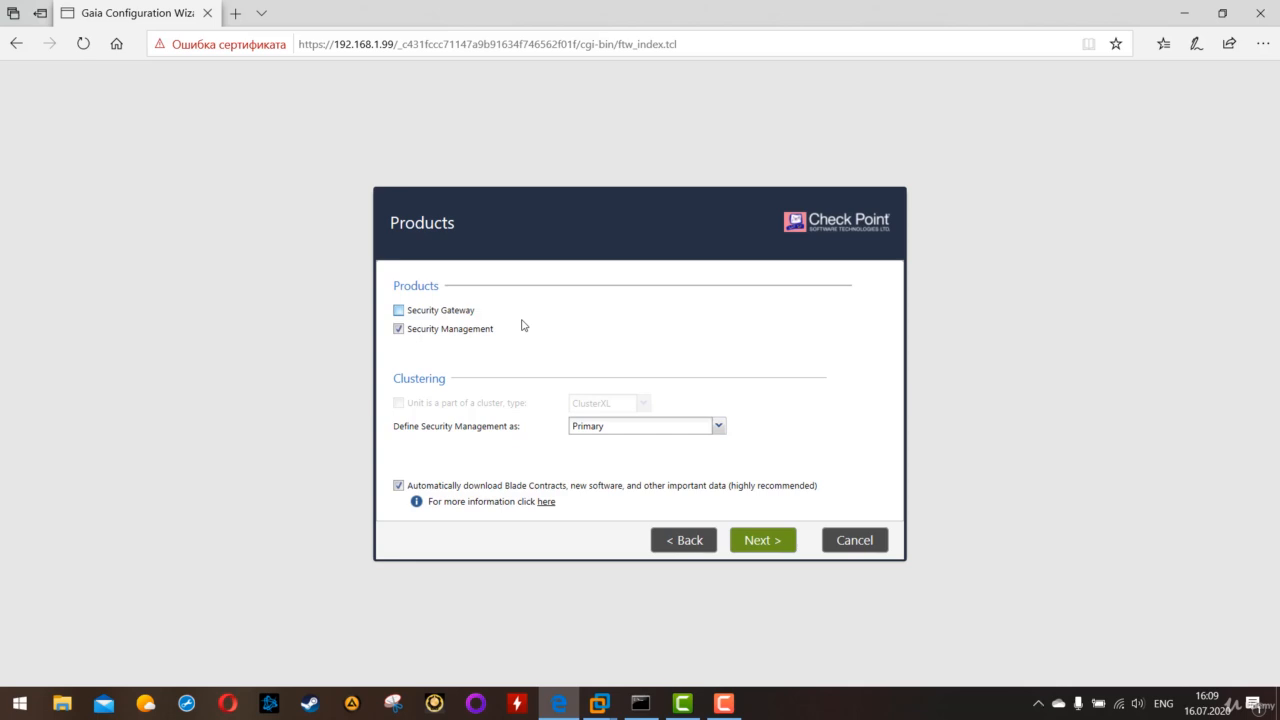
{"action": "left_click", "coordinate": [398, 310]}
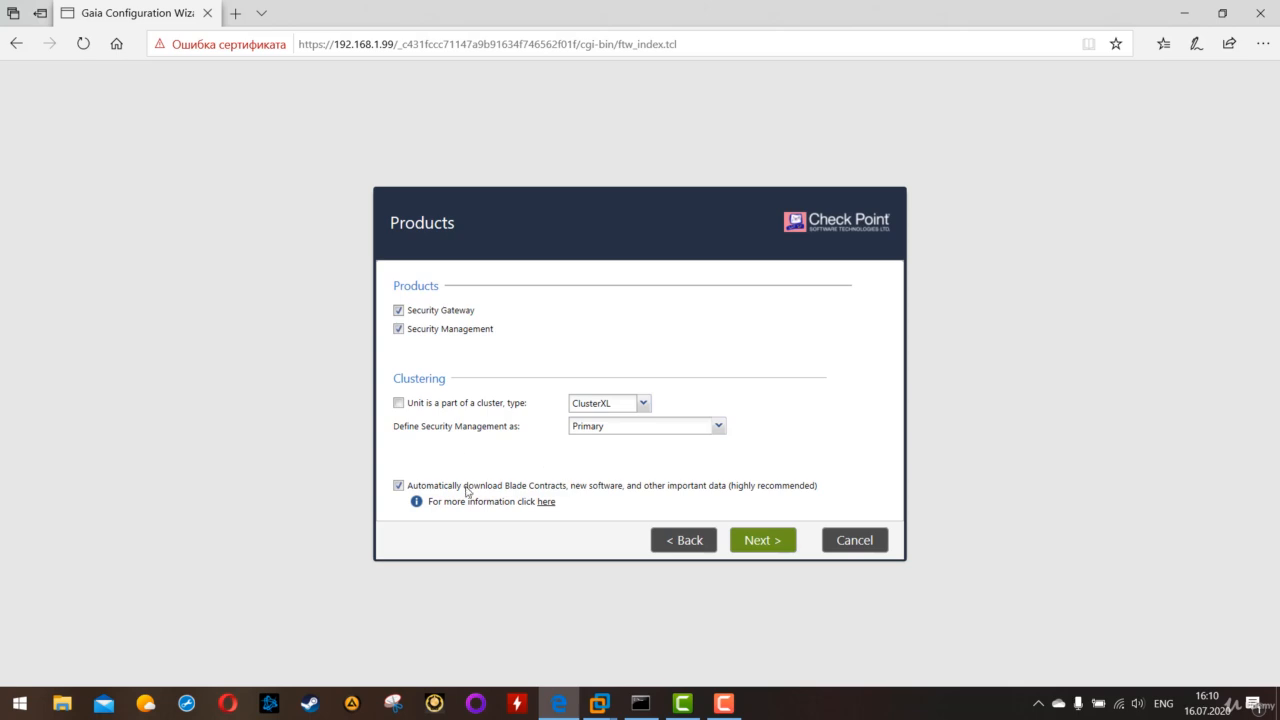
- Accept Security Gateway and Security Management as products with Primary management, and use the Gaia administrator for Security Management
{"action": "left_click", "coordinate": [759, 540]}
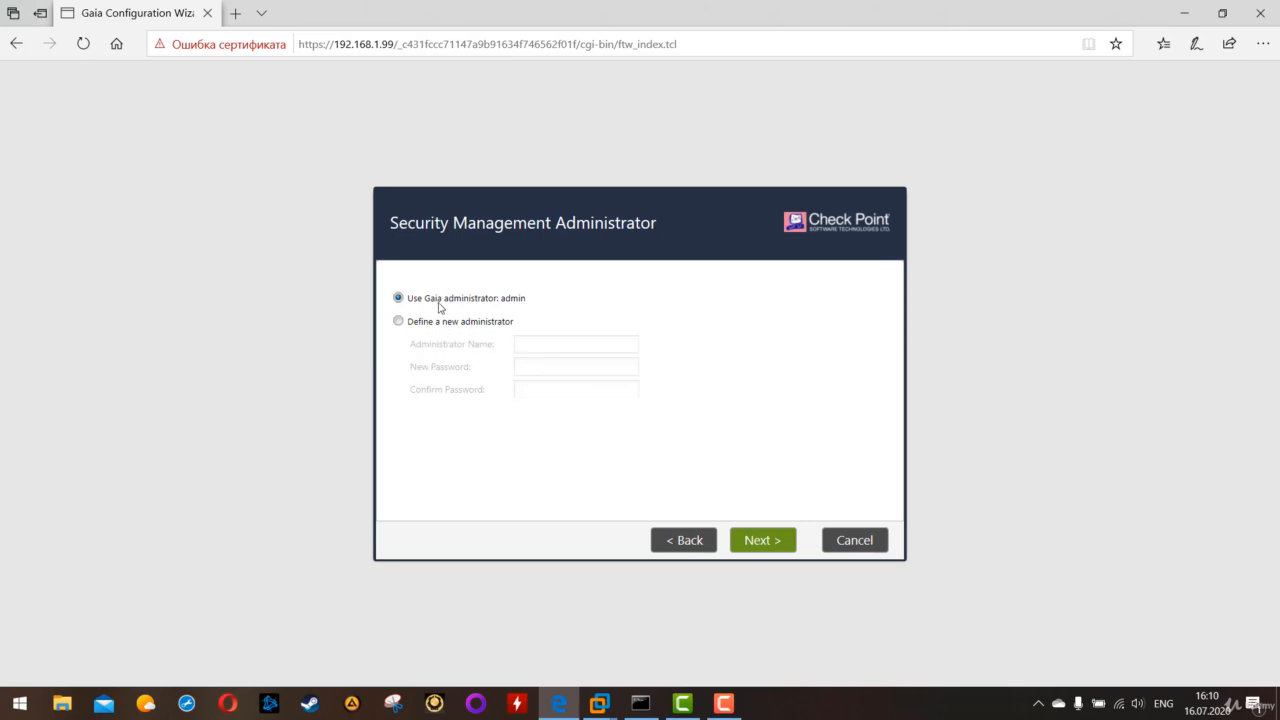
{"action": "left_click", "coordinate": [773, 545]}
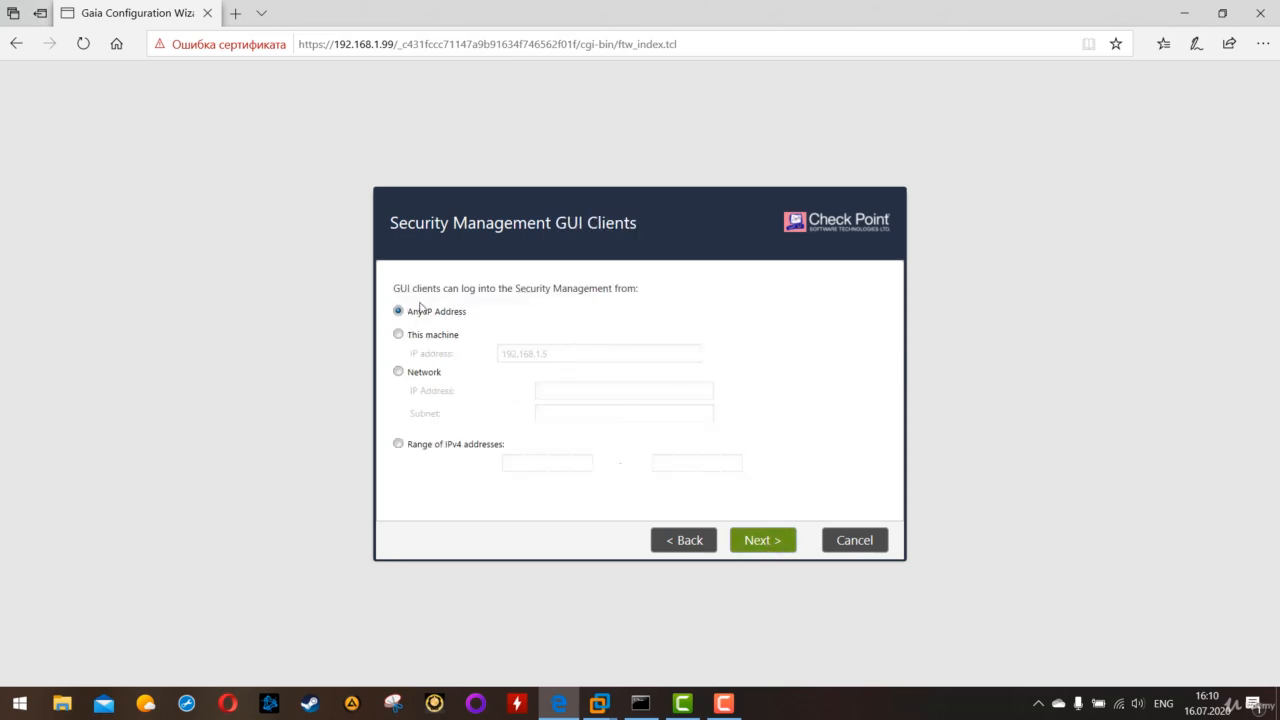
- Keep Security Management GUI client logins allowed from any IP address and continue to the configuration summary
{"action": "left_click_drag", "start_coordinate": [404, 292], "coordinate": [667, 293]}
{"action": "left_click", "coordinate": [740, 311]}
{"action": "left_click_drag", "start_coordinate": [470, 311], "coordinate": [410, 319]}
{"action": "left_click", "coordinate": [763, 538]}
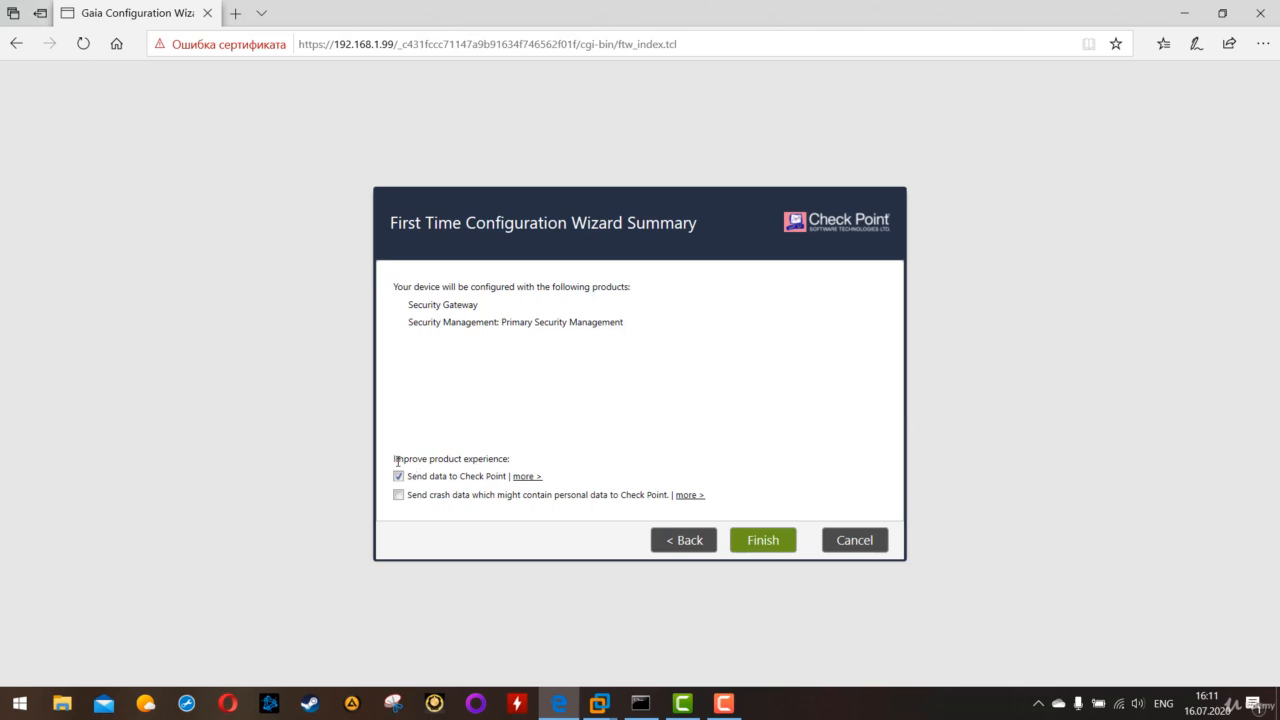
- Disable sending data to Check Point, finish the wizard by starting the configuration process, and restart the system
{"action": "left_click_drag", "start_coordinate": [395, 460], "coordinate": [514, 462]}
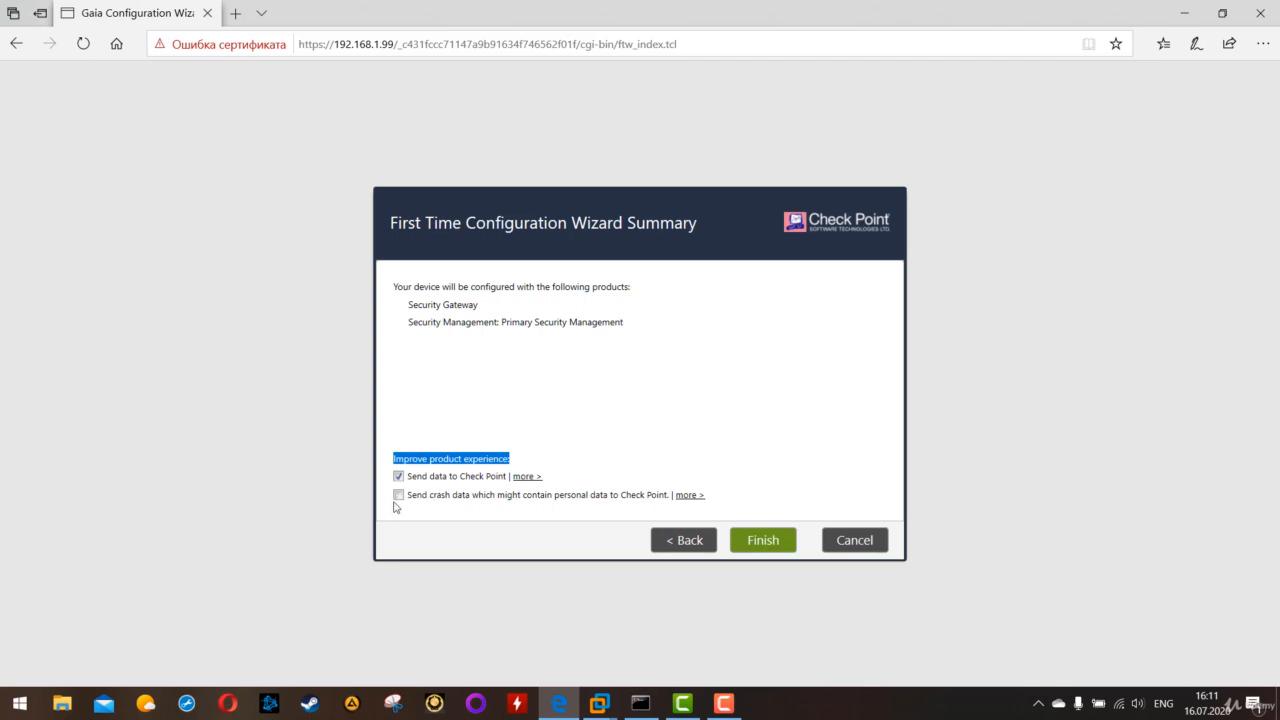
{"action": "left_click", "coordinate": [399, 476]}
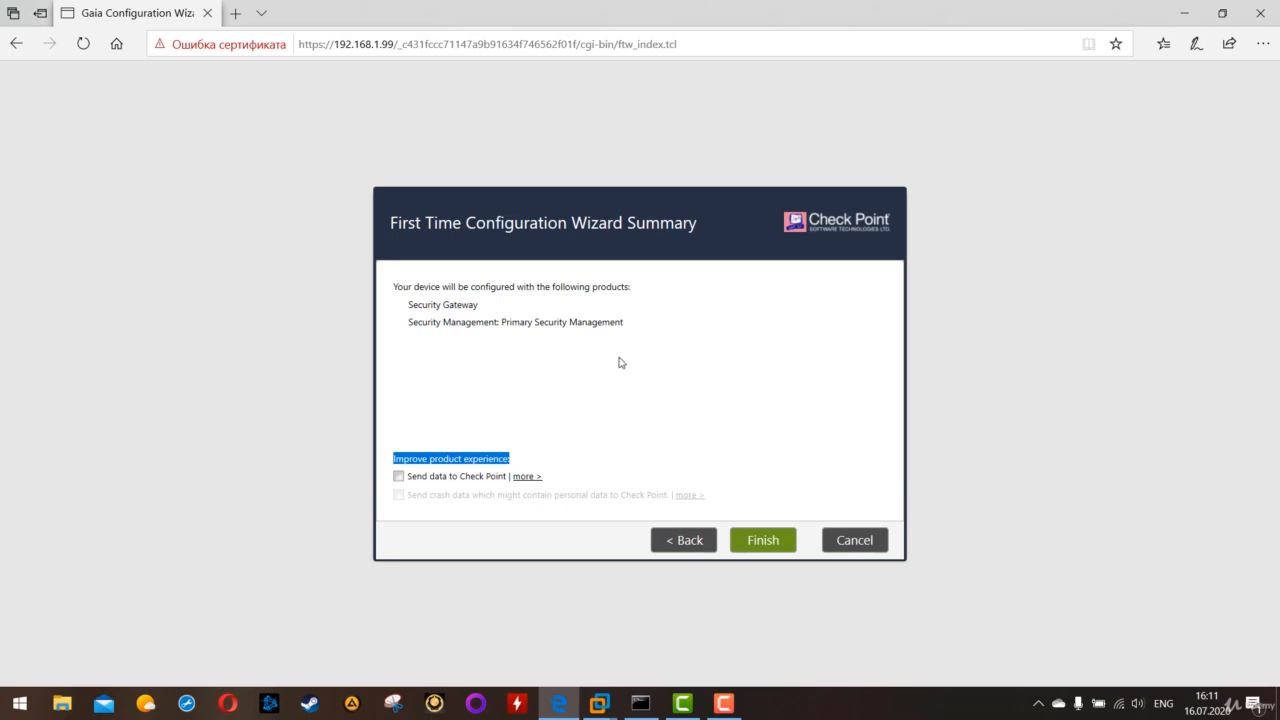
{"action": "left_click", "coordinate": [763, 538]}
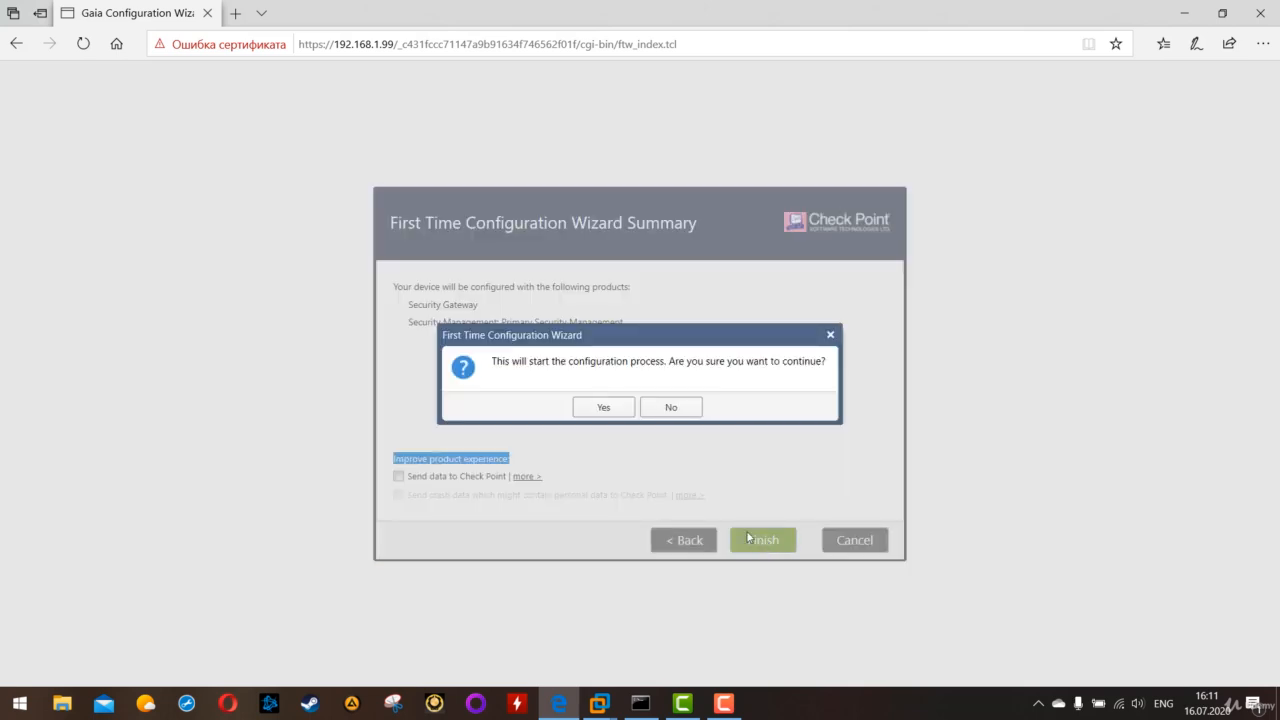
{"action": "left_click", "coordinate": [602, 406]}
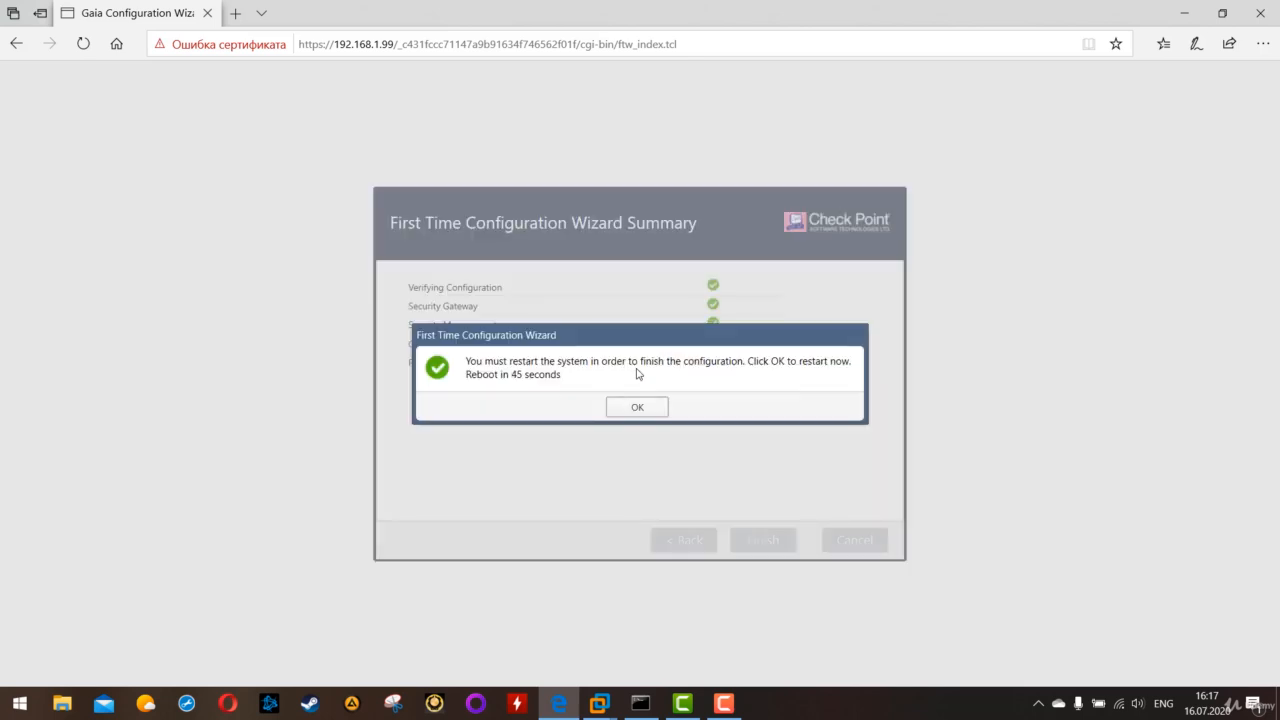
{"action": "left_click", "coordinate": [640, 406]}
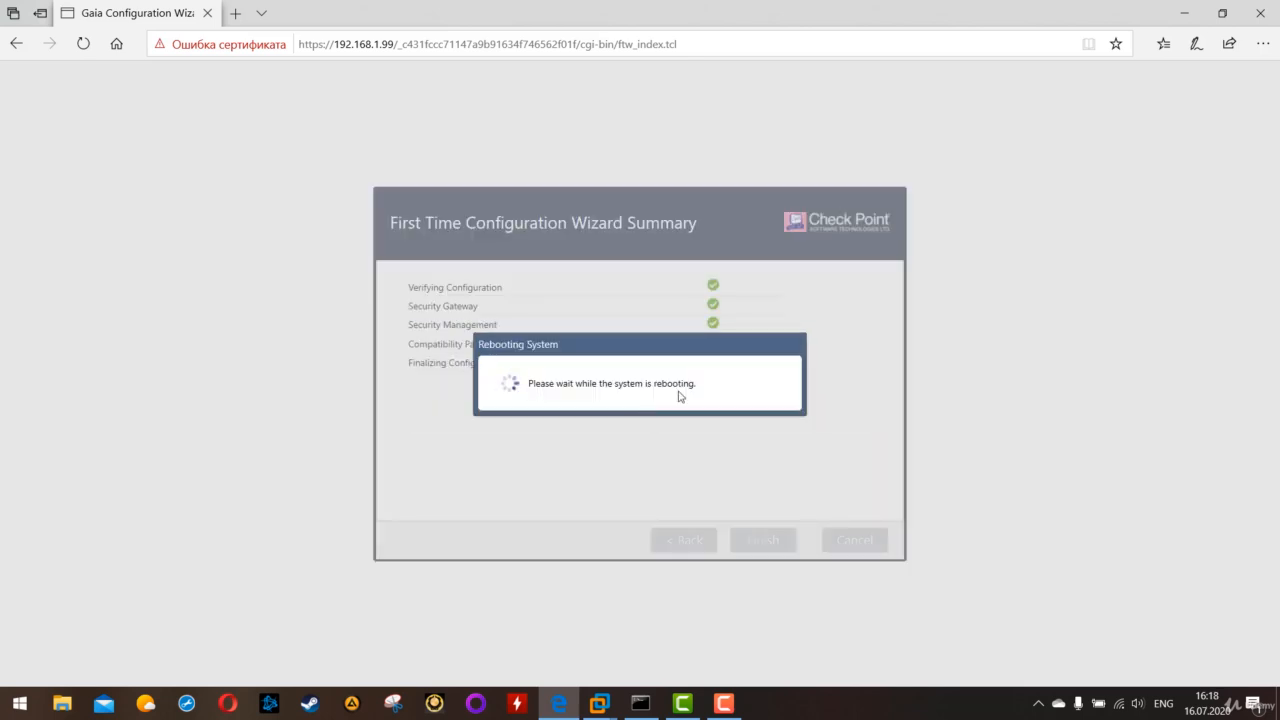